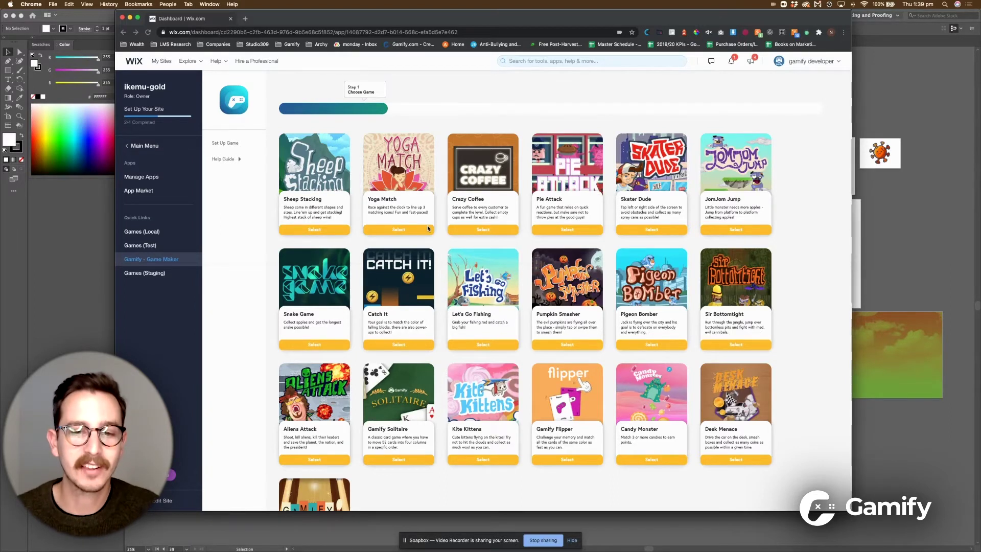
# - Choose the Kite Kittens game, try its preview, and continue to the game customisation step
pyautogui.scroll(-3, 428, 228)
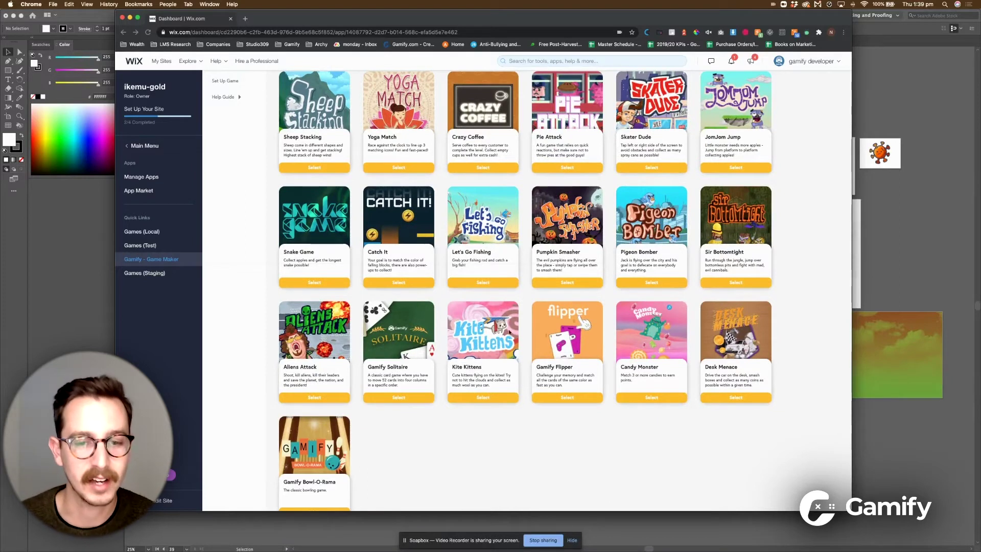
pyautogui.click(480, 397)
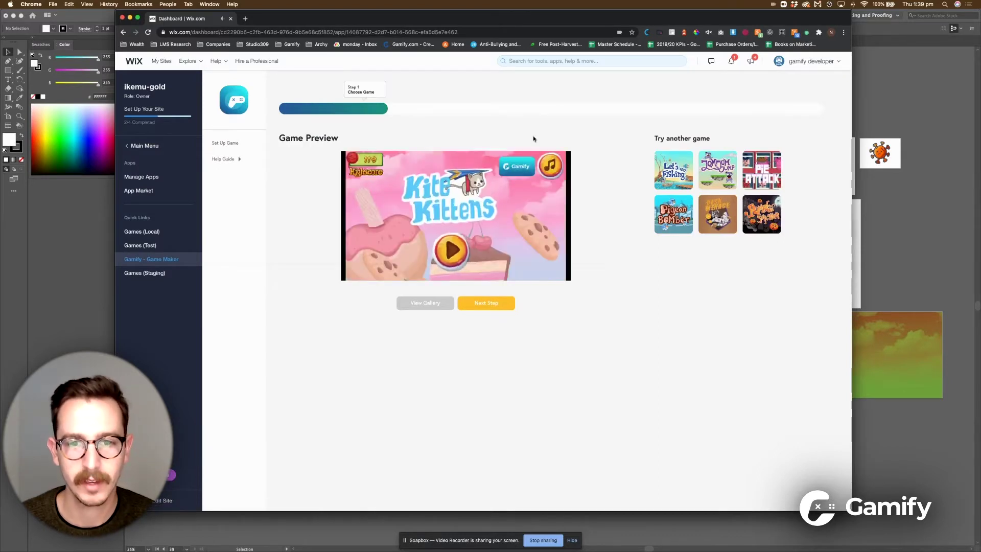
pyautogui.click(452, 250)
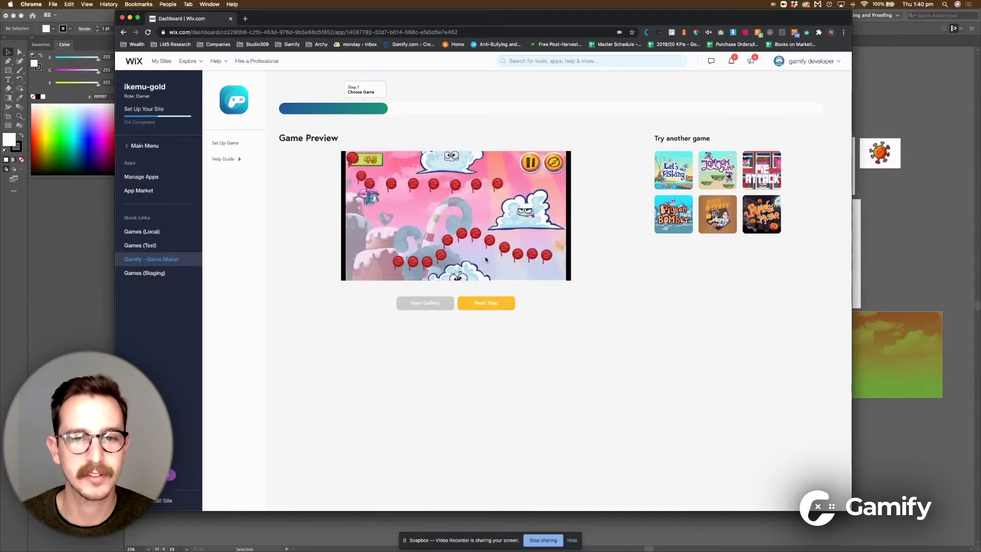
pyautogui.click(487, 303)
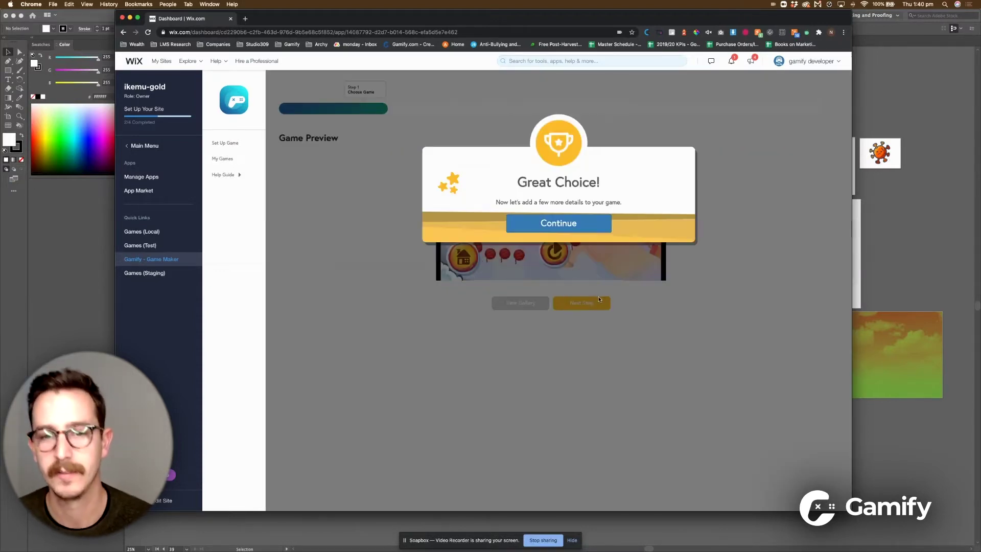
pyautogui.click(575, 223)
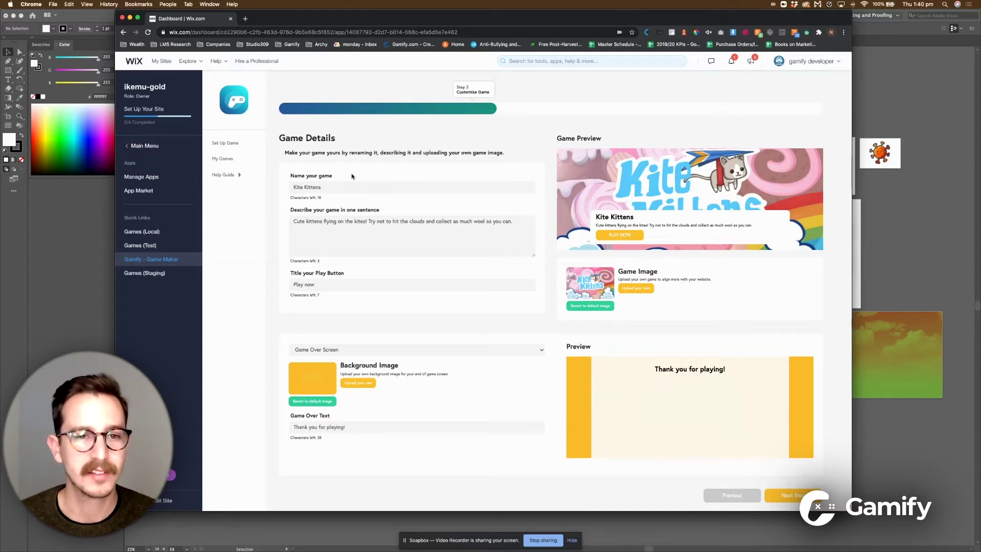
# - Name the game "Mad Shopper" and describe it as "Fly through the air in a trolley and collect as many points as possible."
pyautogui.tripleClick(318, 187)
pyautogui.write('Mad Shopper')
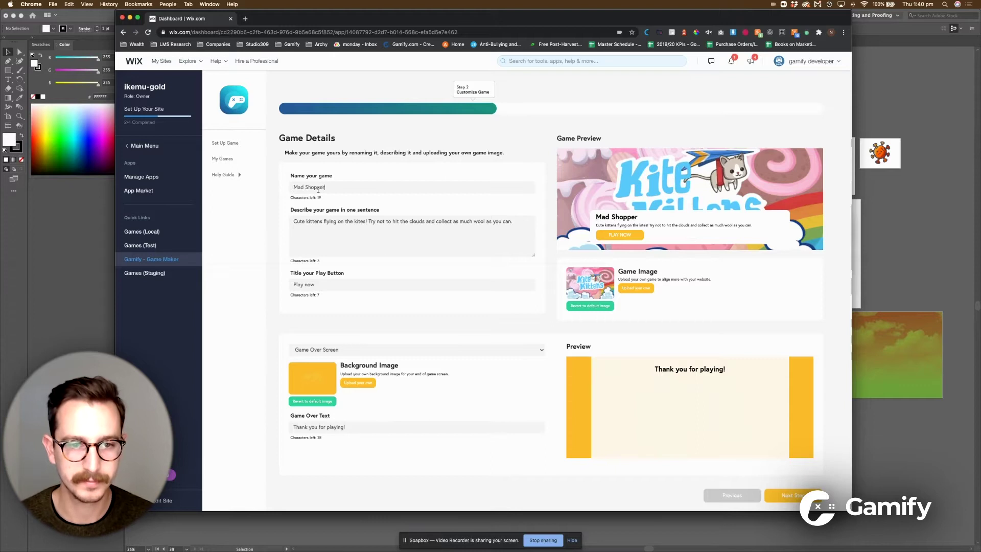
pyautogui.tripleClick(328, 227)
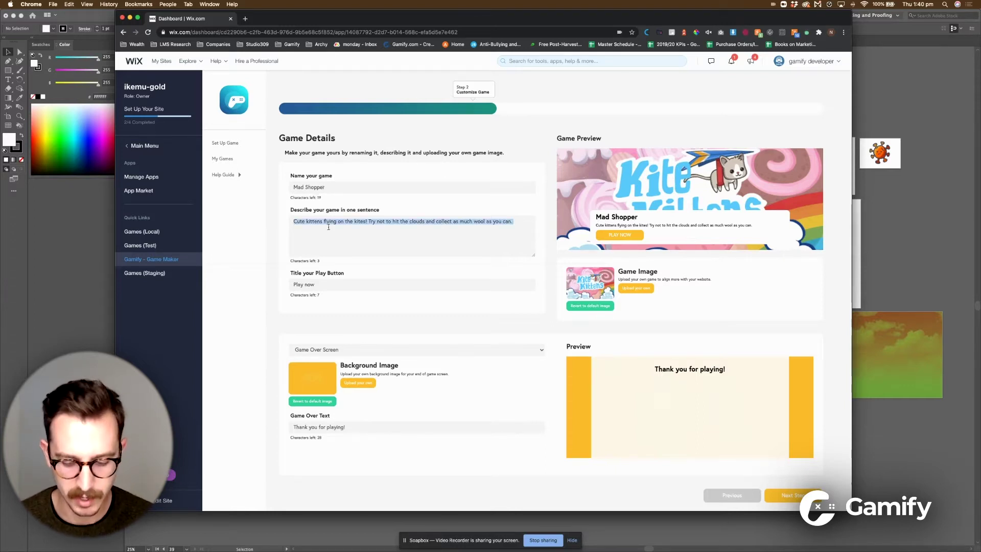
pyautogui.write('Fly through the air in a t')
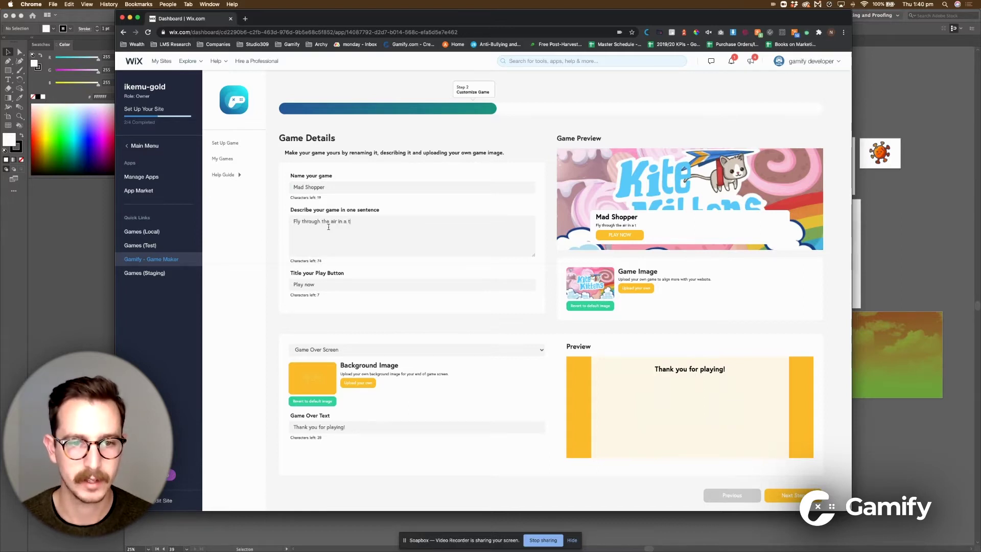
pyautogui.write('rolley and c')
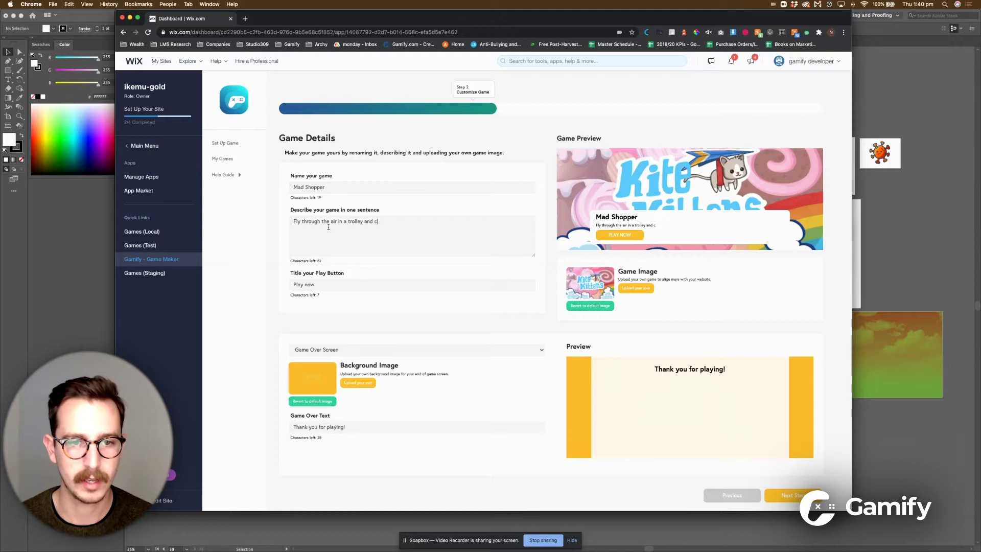
pyautogui.write('ollect as many points as possible.')
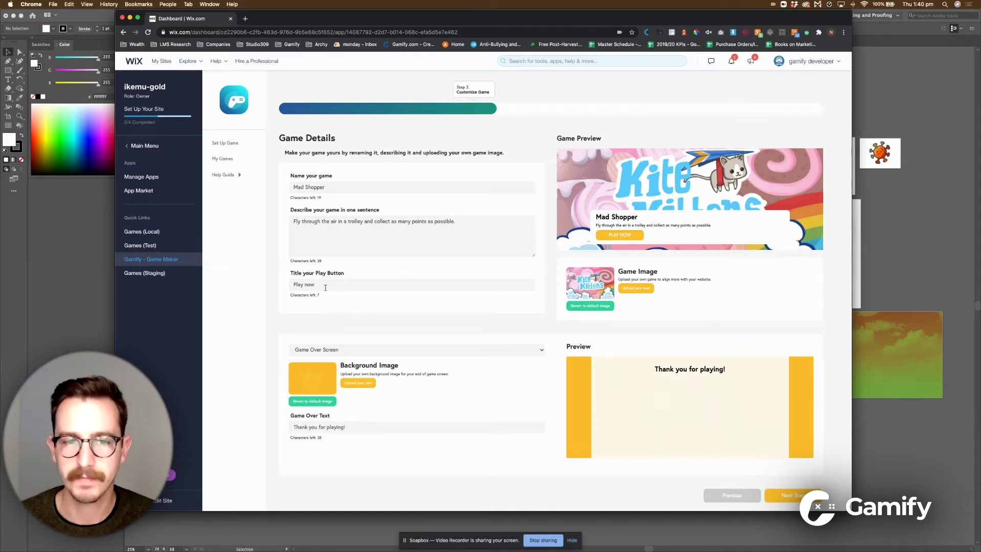
# - Check which end screens can be customised, keep the Game Over Screen selected, and continue to the game branding step
pyautogui.scroll(-1, 485, 385)
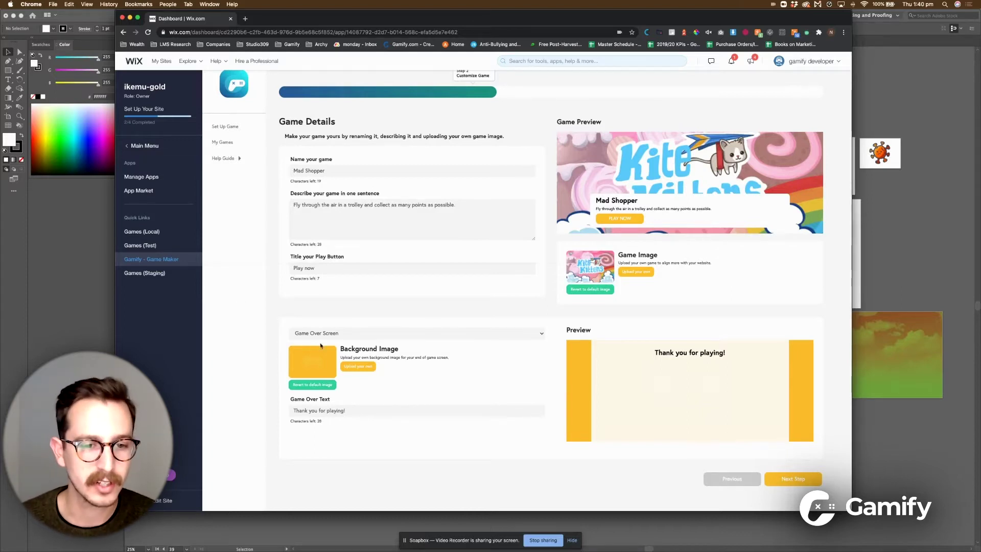
pyautogui.click(340, 338)
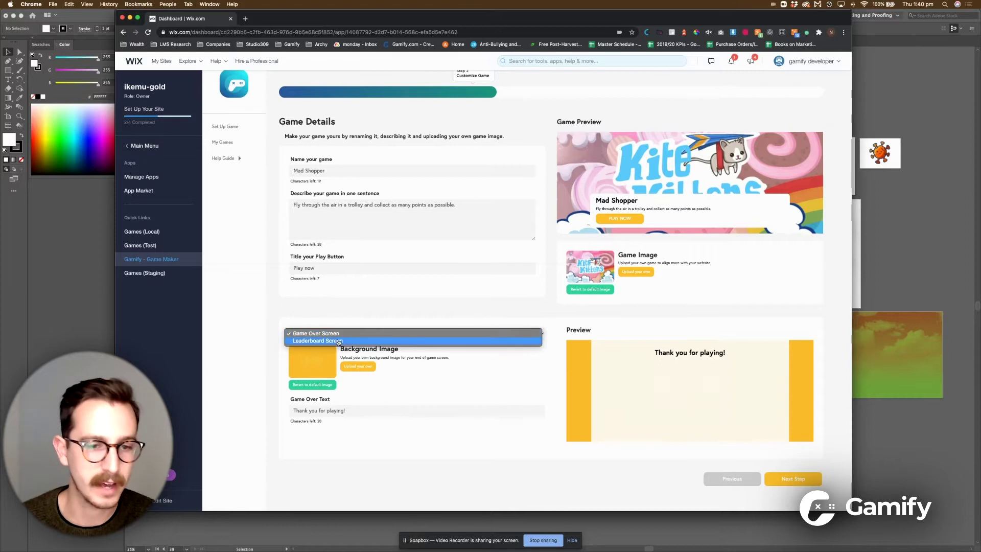
pyautogui.click(444, 371)
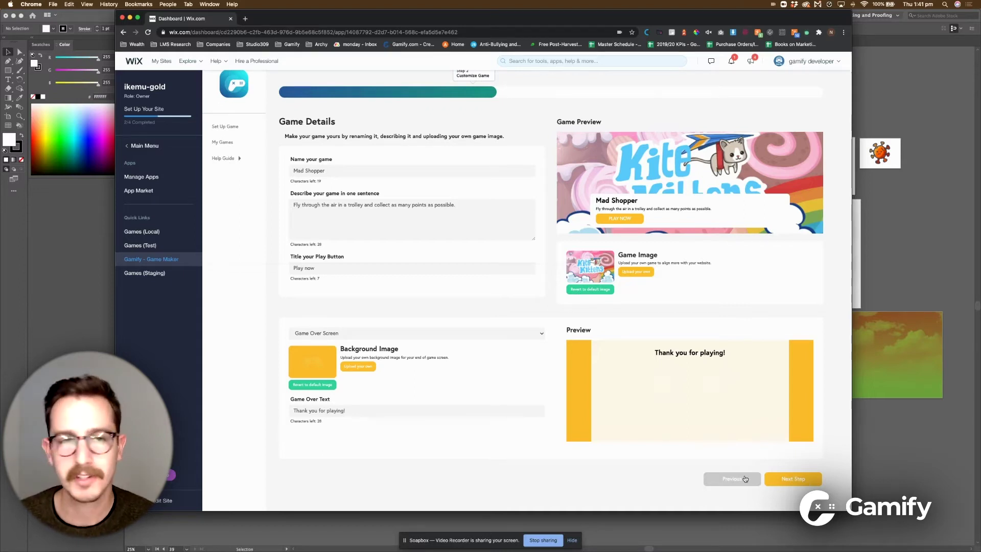
pyautogui.click(797, 478)
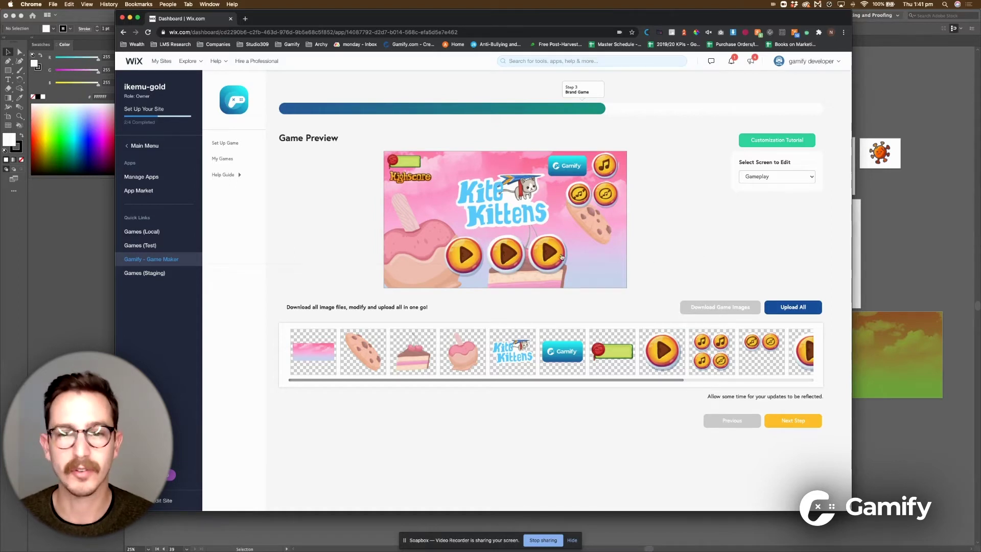
# - Inspect the image editing options available for the play buttons in the game preview
pyautogui.click(545, 259)
pyautogui.click(510, 258)
pyautogui.click(467, 259)
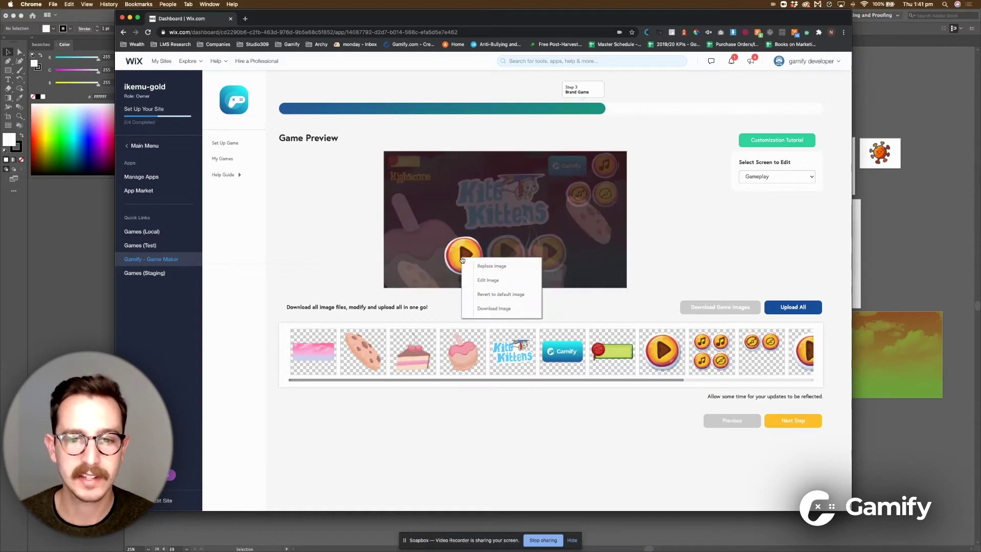
pyautogui.click(655, 249)
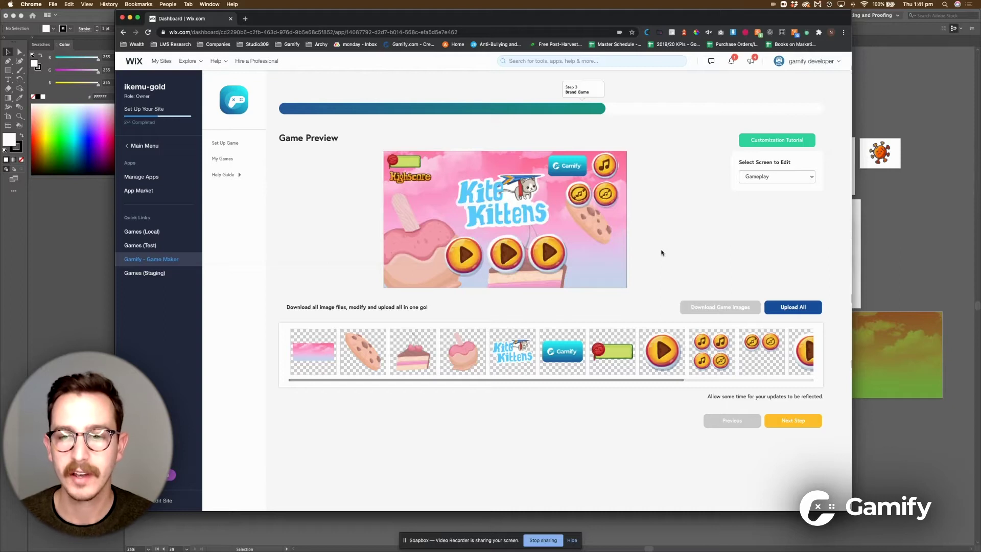
# - Download all game images and move the ZIP from Downloads into the MadShopper project's _game file folder in Finder
pyautogui.click(735, 307)
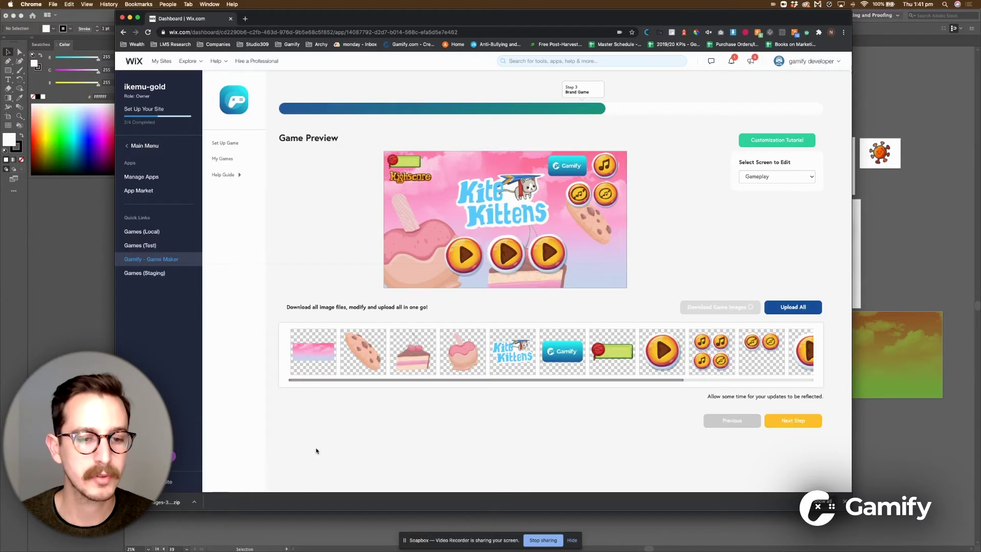
pyautogui.hotkey('ctrl', 'Up')
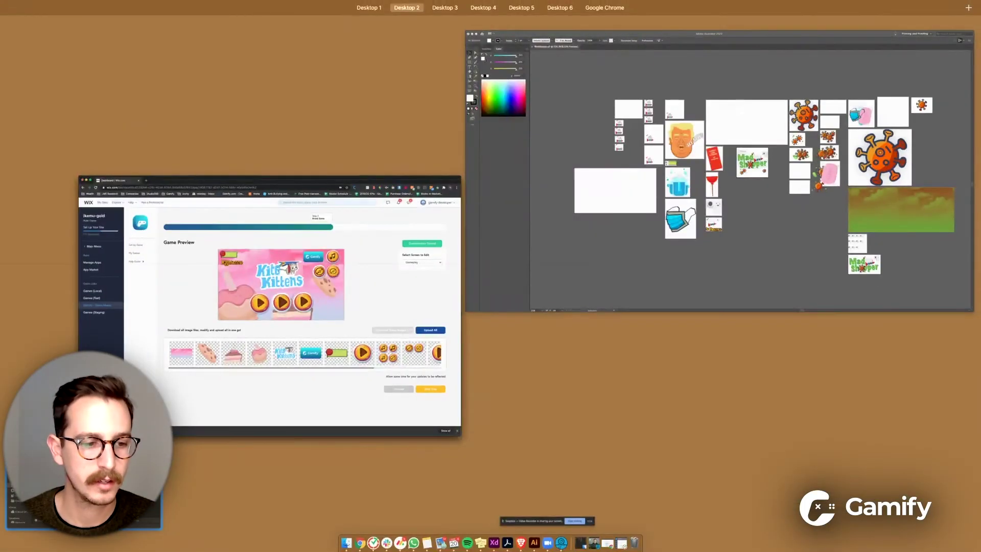
pyautogui.click(189, 375)
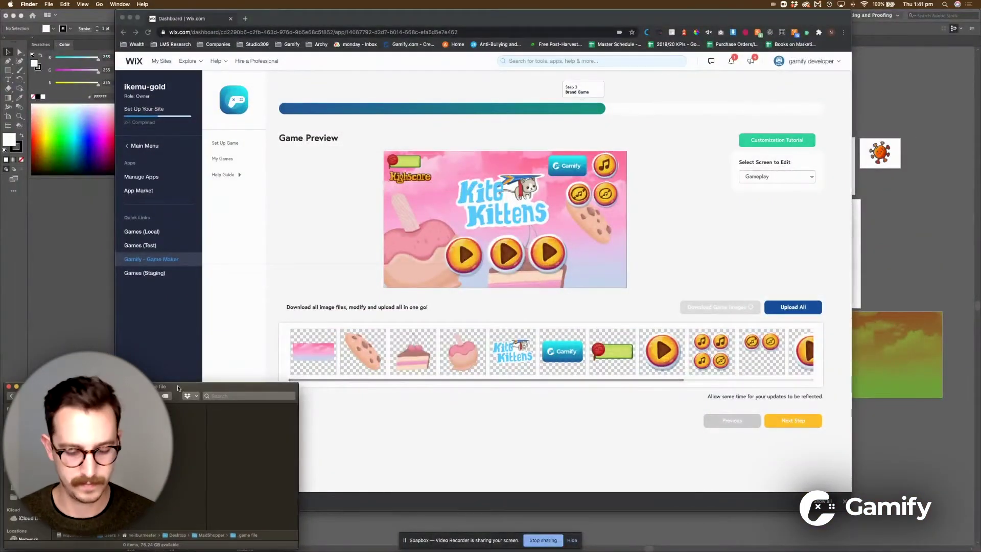
pyautogui.press('super+t')
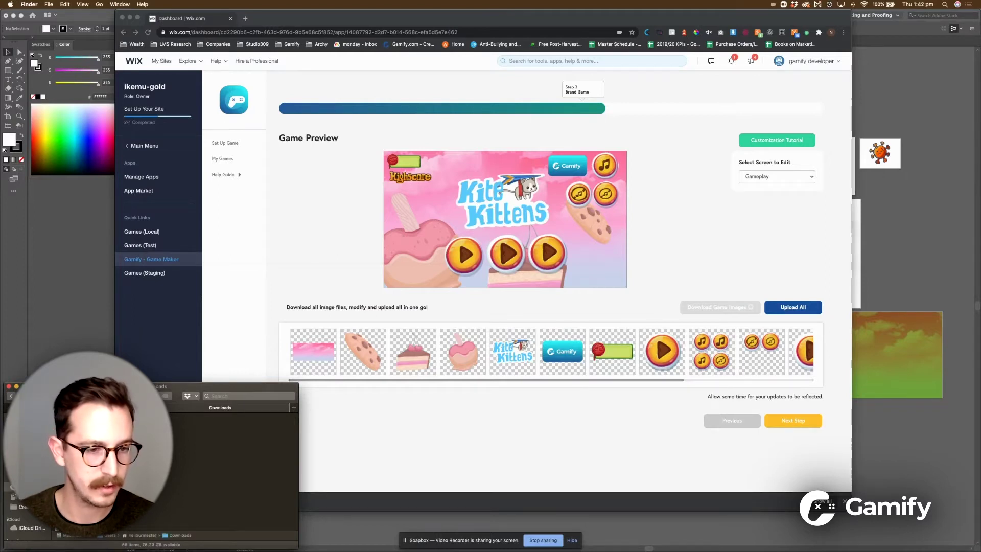
pyautogui.press('alt+super+l')
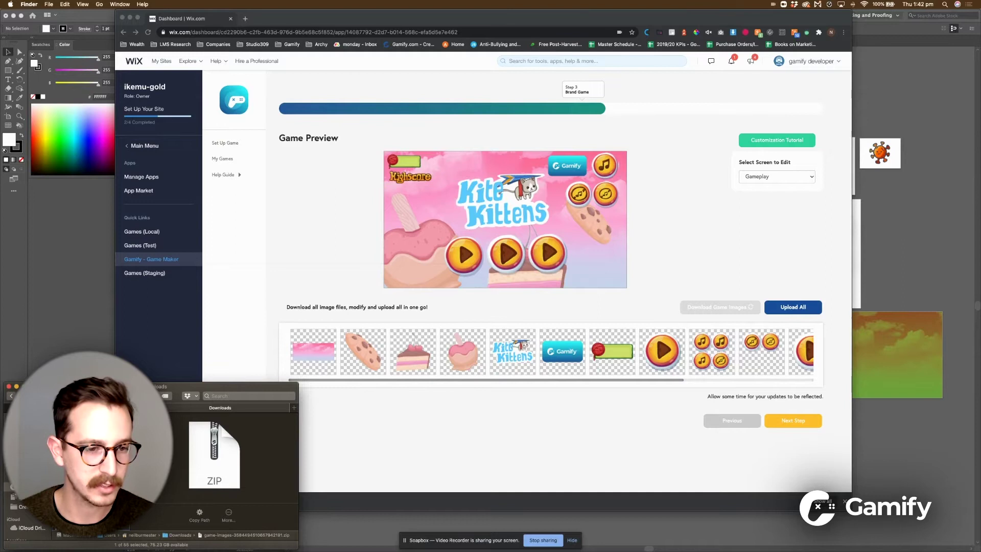
pyautogui.press('super+bracketleft')
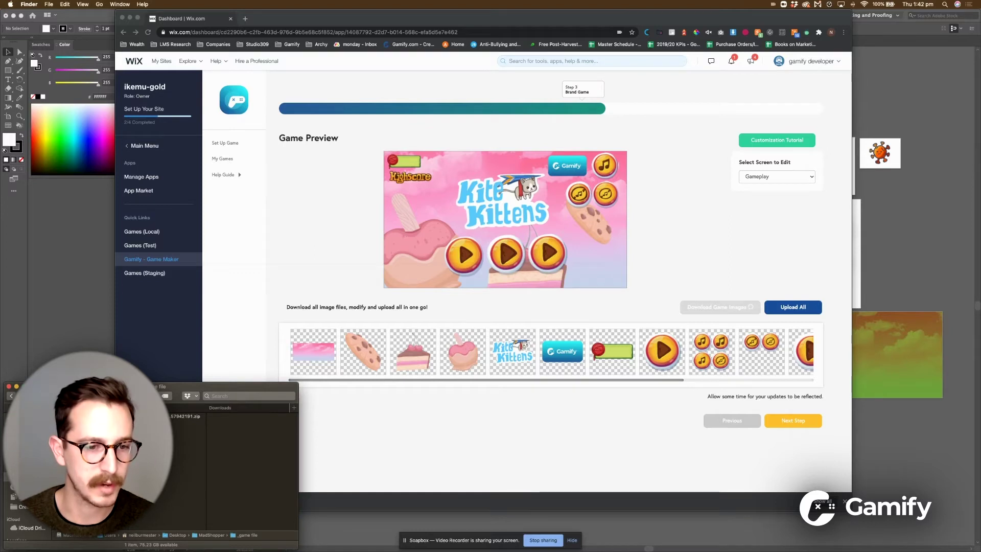
# - Extract the game images ZIP and look through the PNG files in the extracted folder
pyautogui.click(185, 416)
pyautogui.doubleClick(185, 416)
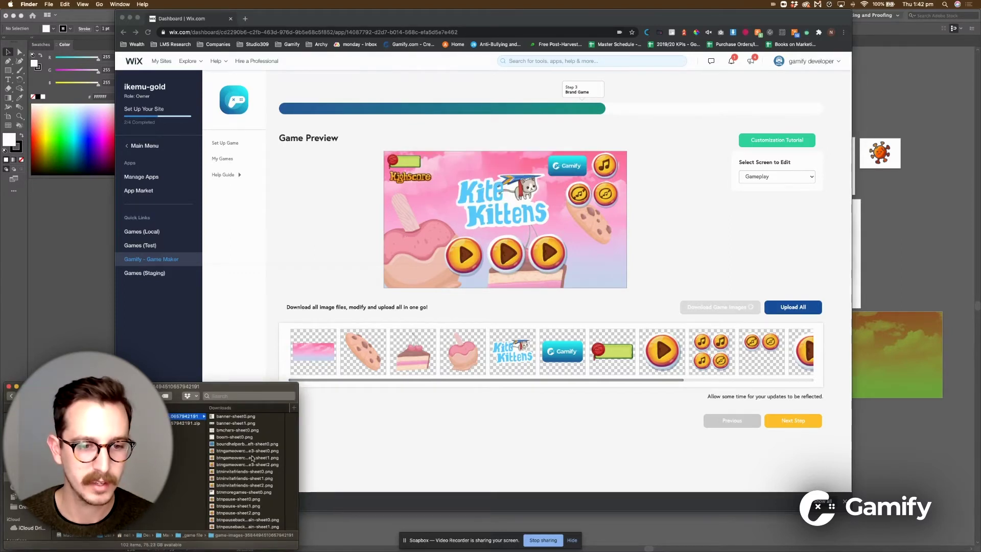
pyautogui.scroll(-5, 252, 458)
pyautogui.scroll(5, 252, 458)
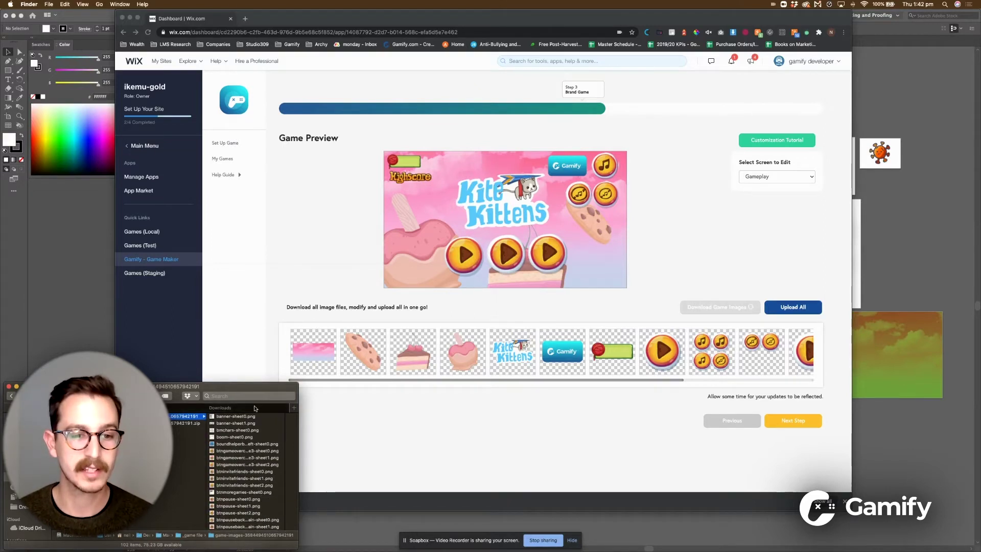
pyautogui.scroll(-15, 251, 452)
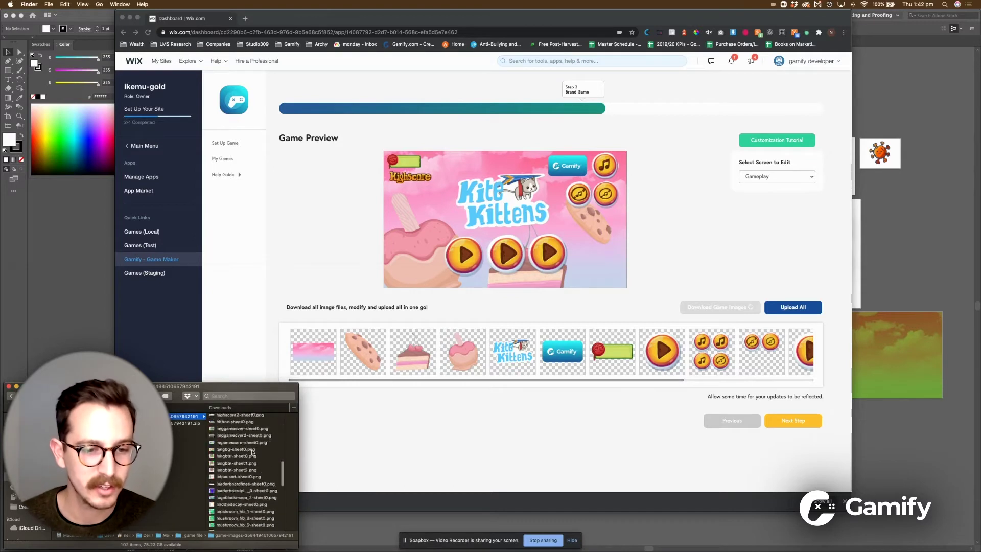
pyautogui.scroll(15, 252, 452)
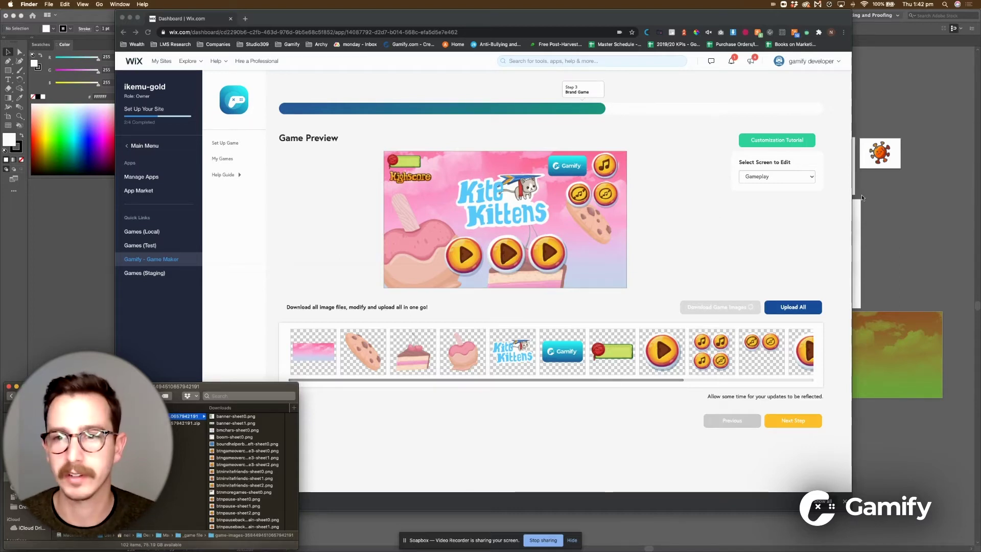
# - Switch to Illustrator and examine the replacement artwork in MadShopper.ai, including the green background, virus and soap images
pyautogui.click(880, 207)
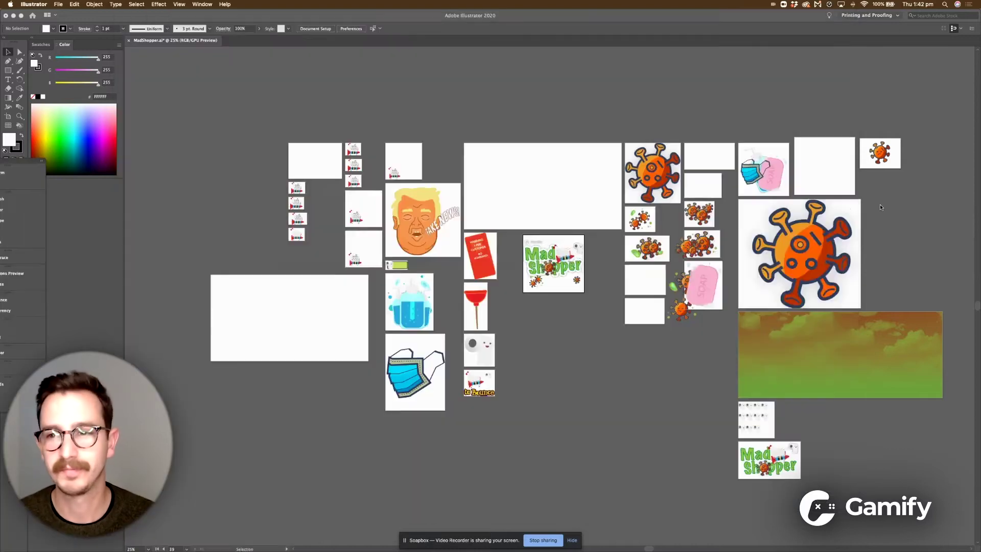
pyautogui.hscroll(2, 640, 365)
pyautogui.scroll(-1, 640, 365)
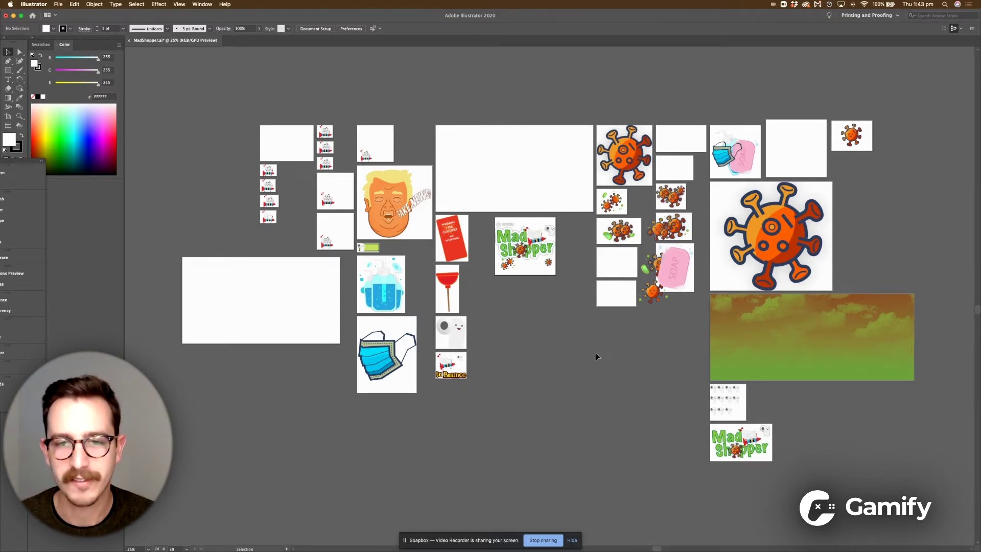
pyautogui.click(807, 351)
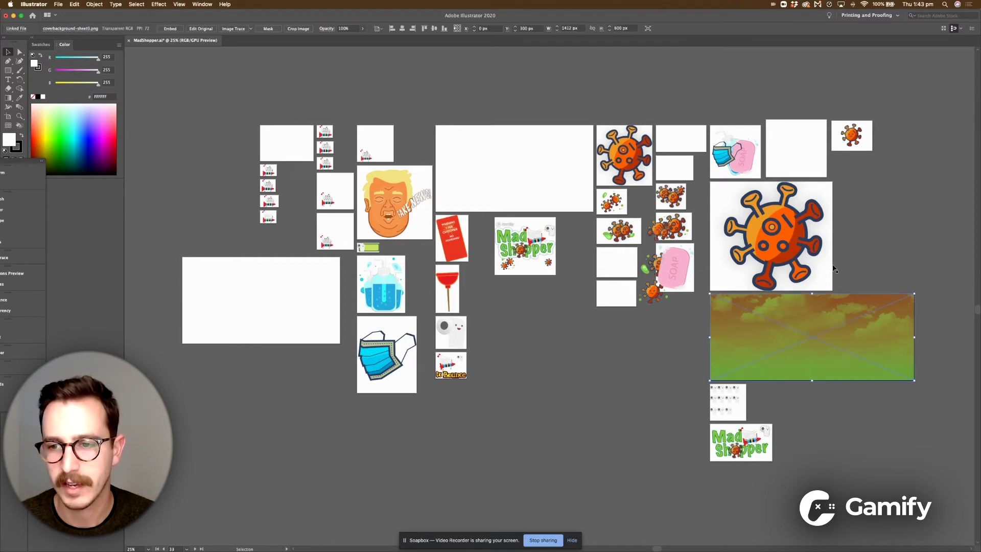
pyautogui.click(823, 184)
pyautogui.click(812, 162)
pyautogui.click(750, 160)
pyautogui.click(671, 197)
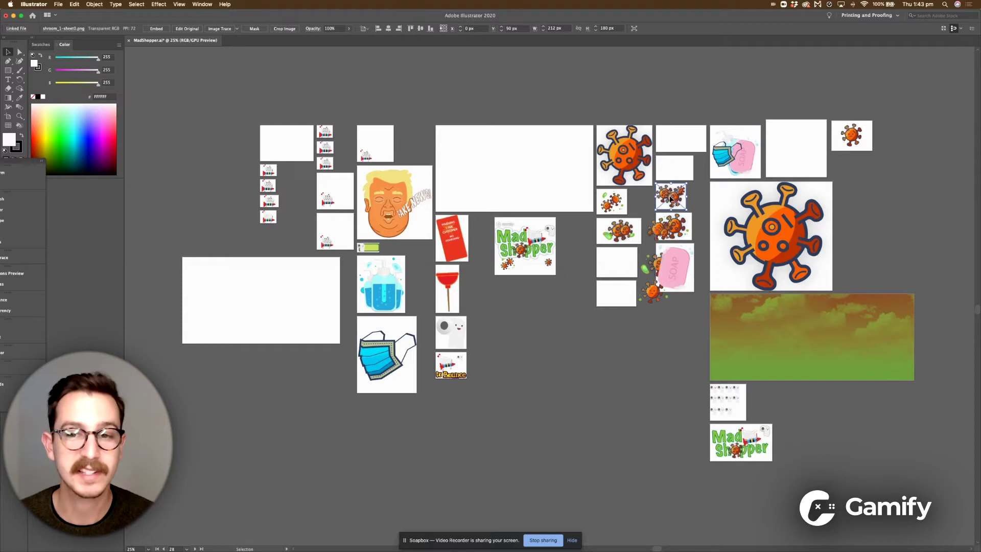
pyautogui.click(626, 231)
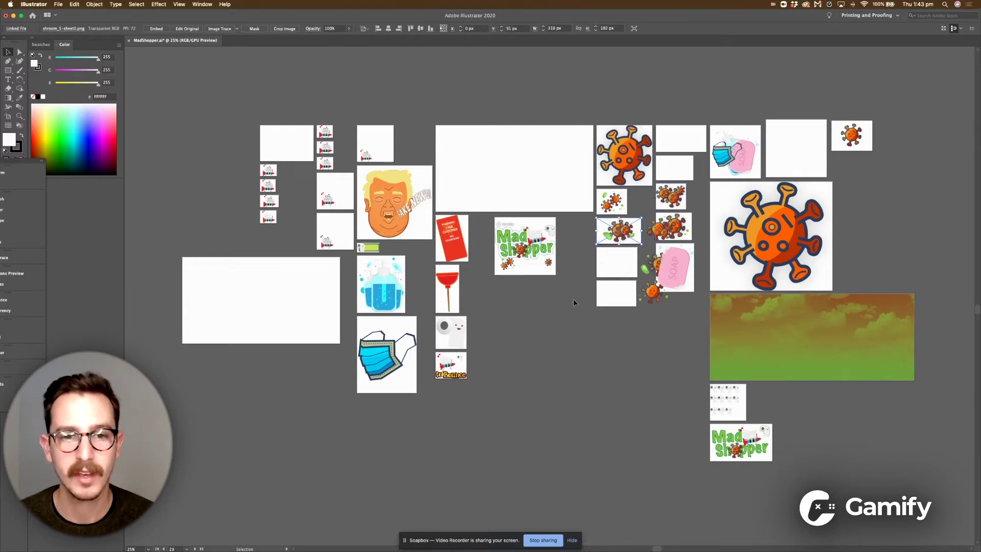
# - Check the pixel dimensions of btnpausebacktomain-sheet0.png in Finder, and return to the Illustrator artwork
pyautogui.hotkey('ctrl', 'Up')
pyautogui.click(151, 511)
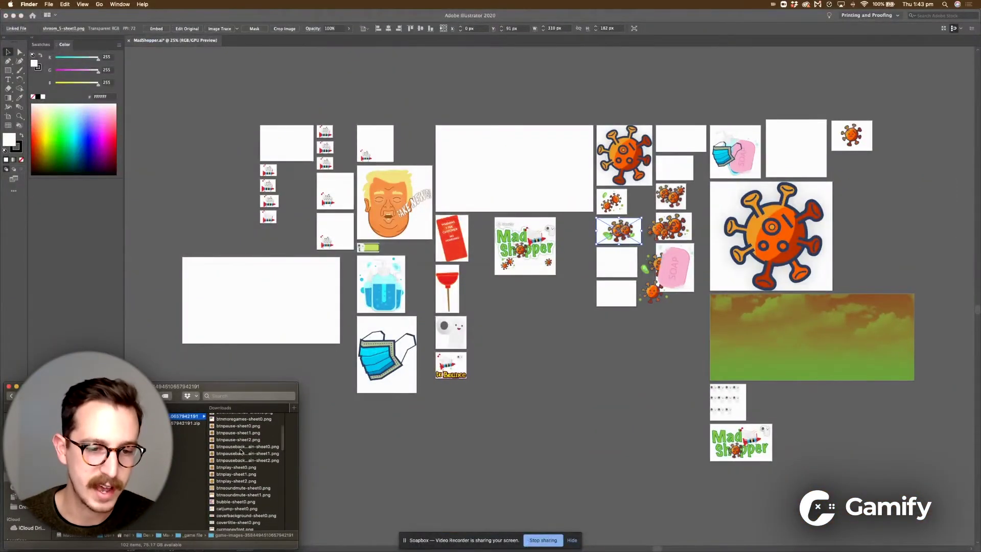
pyautogui.click(240, 451)
pyautogui.scroll(5, 170, 478)
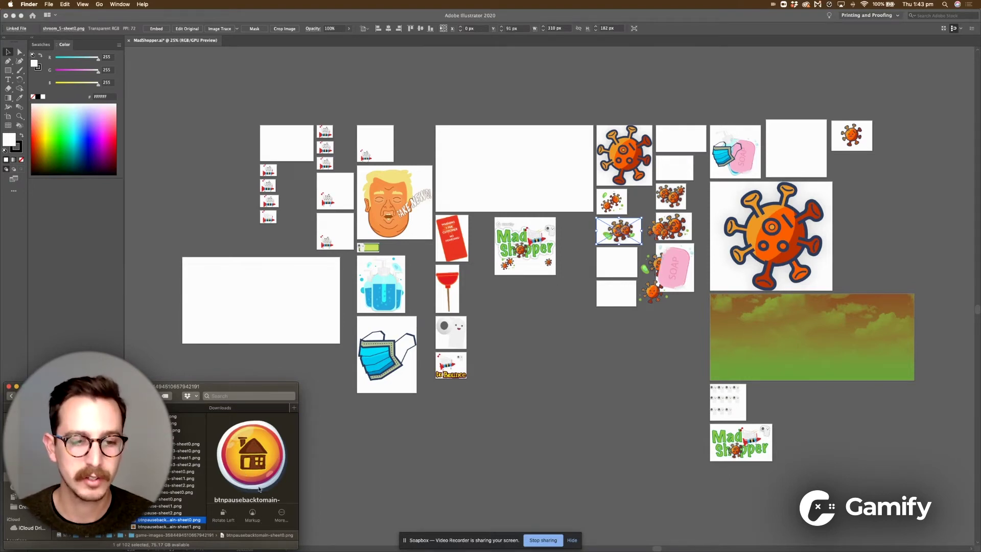
pyautogui.scroll(-5, 245, 509)
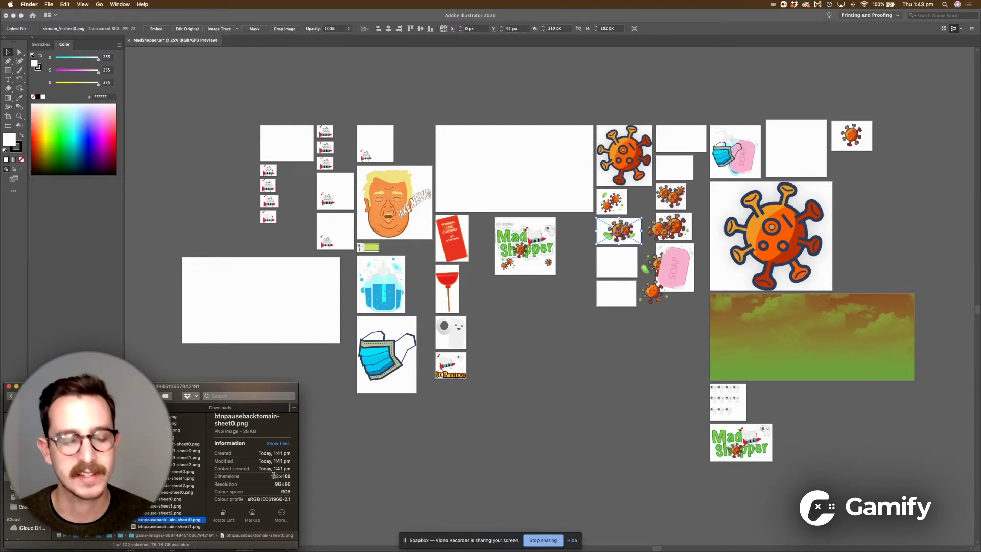
pyautogui.click(604, 371)
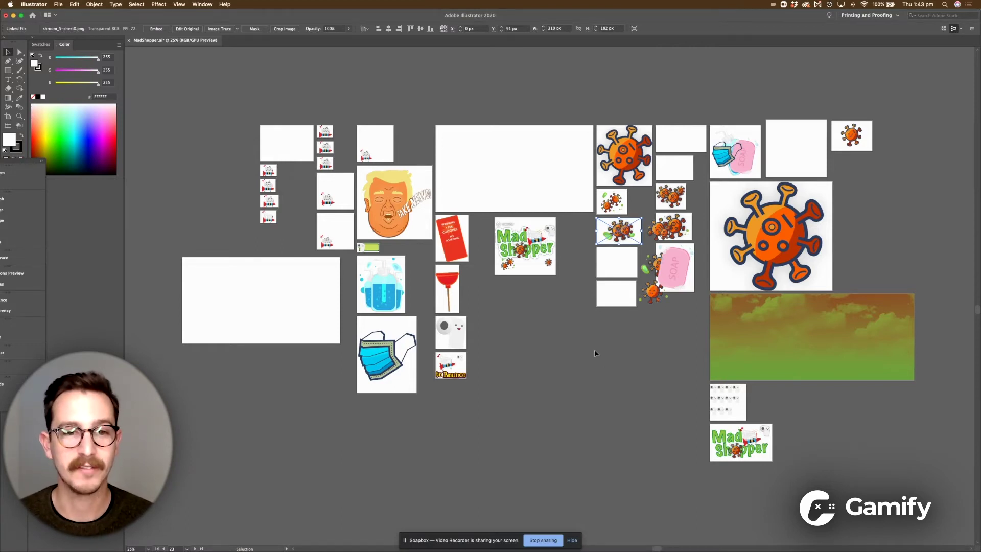
pyautogui.click(627, 354)
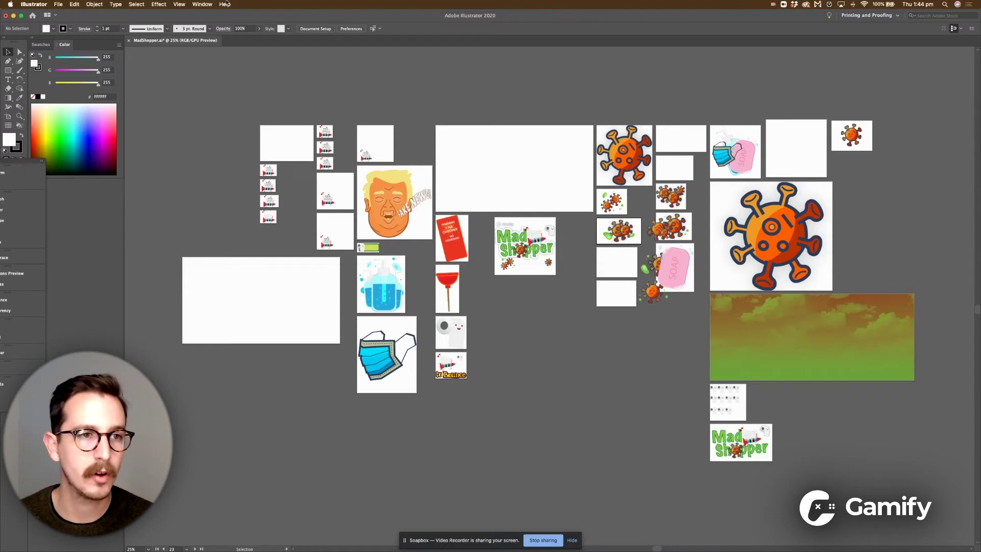
pyautogui.click(61, 4)
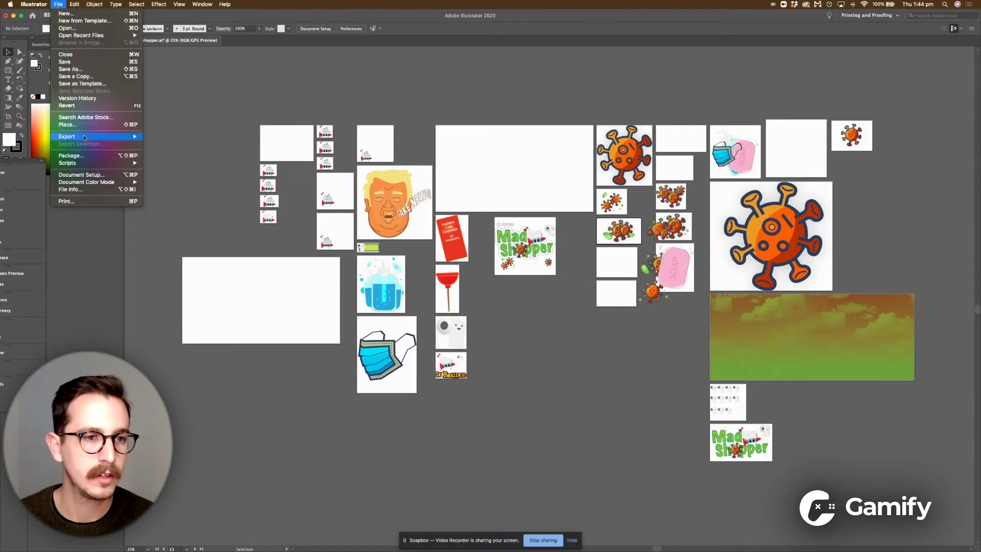
pyautogui.moveTo(86, 138)
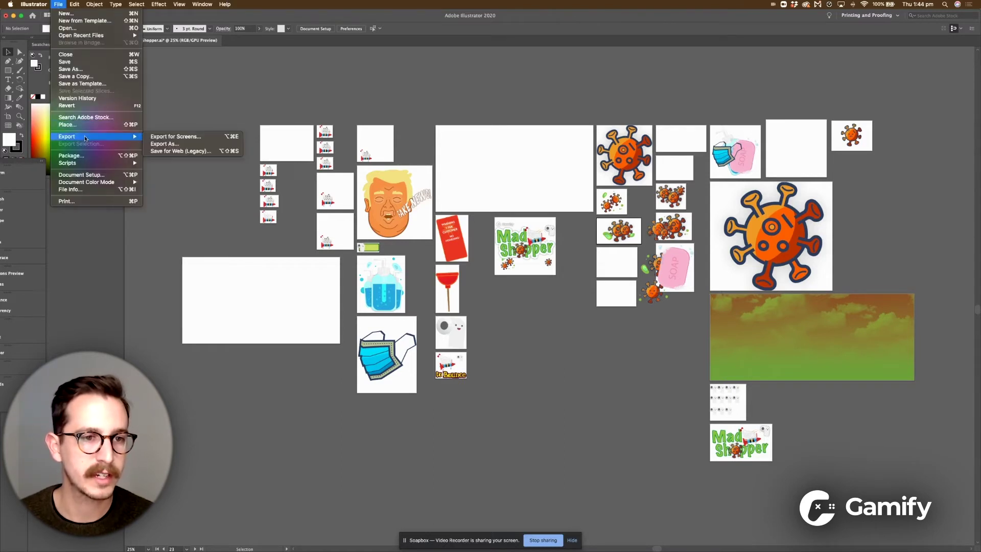
pyautogui.click(170, 145)
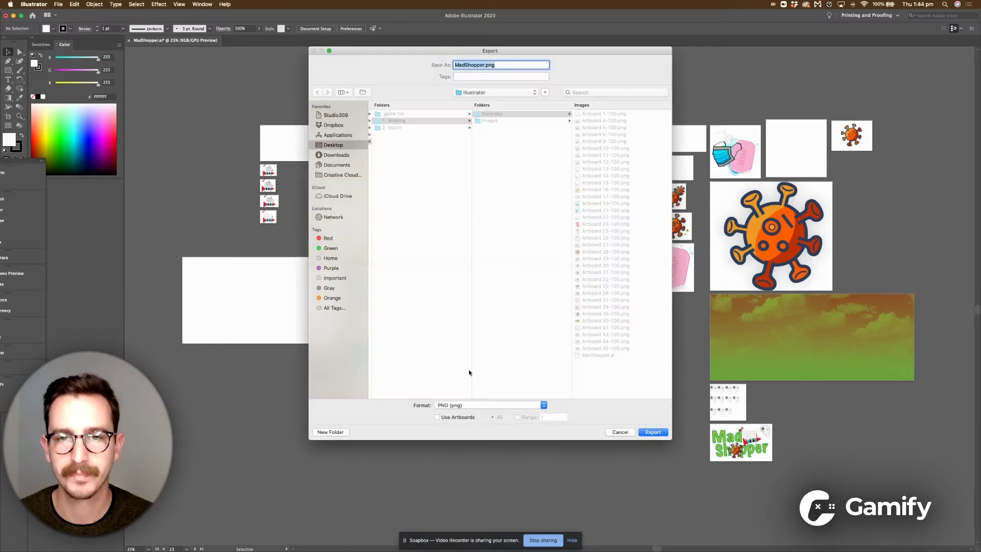
pyautogui.click(616, 432)
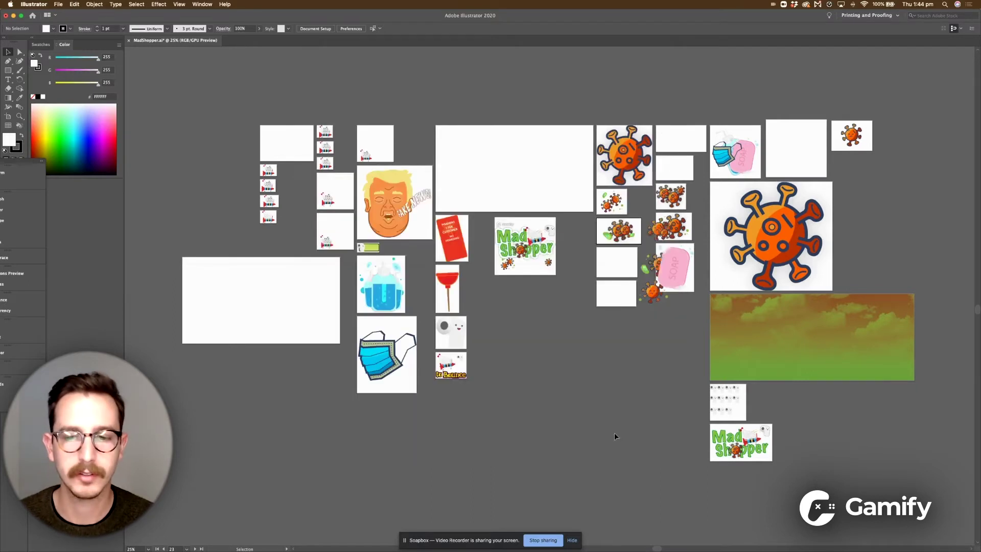
# - Open Export for Screens, browse MadShopper's 2. Export and 1. Working > Images folders as destinations, and cancel the export
pyautogui.click(59, 4)
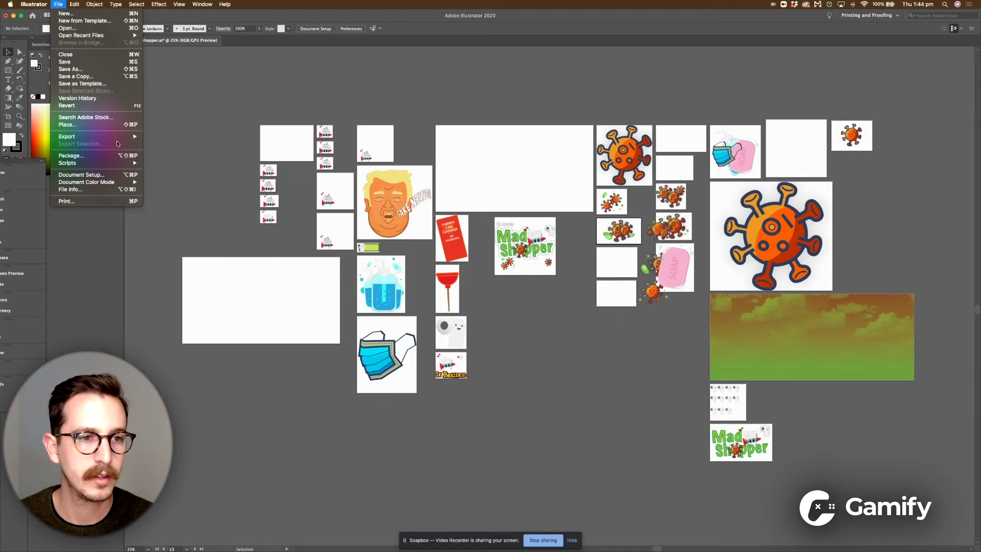
pyautogui.moveTo(103, 137)
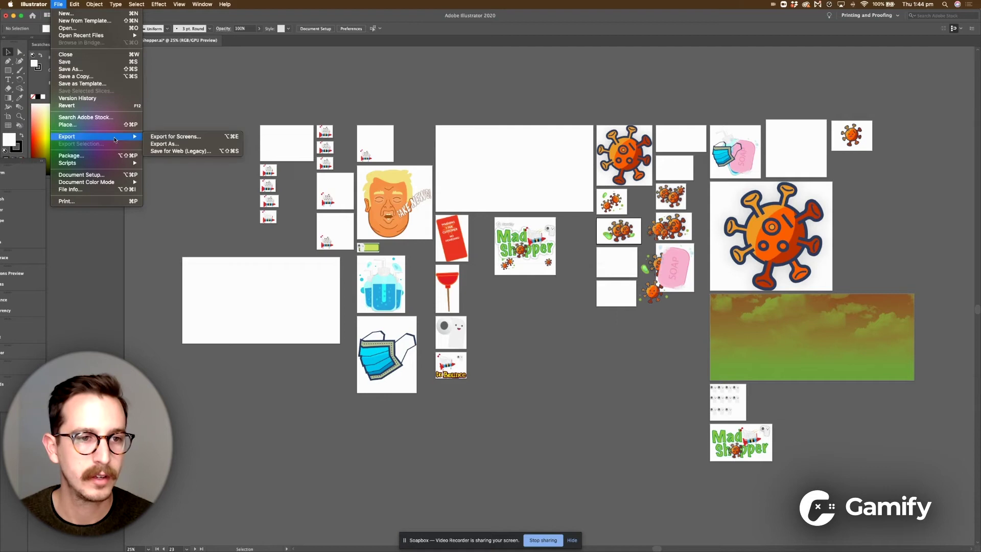
pyautogui.click(176, 136)
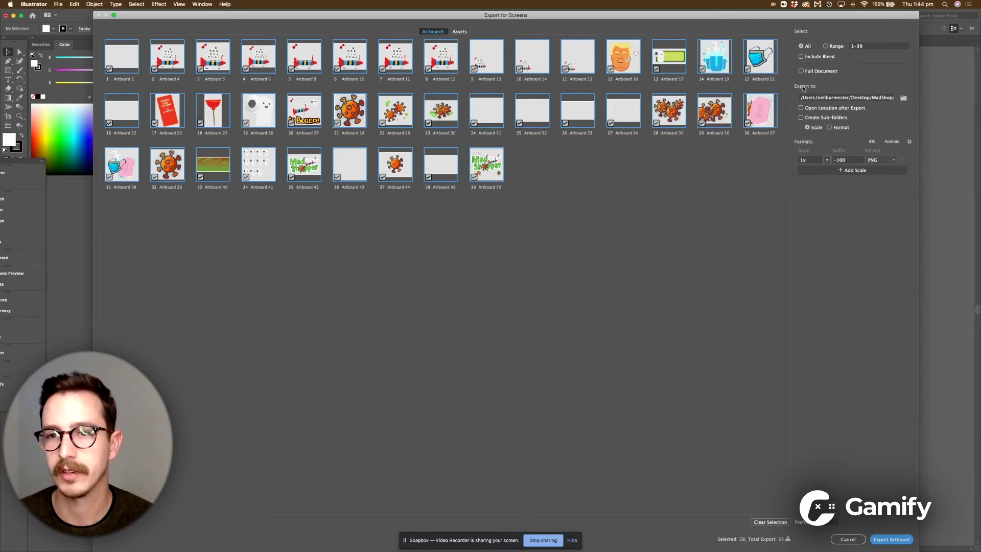
pyautogui.click(903, 98)
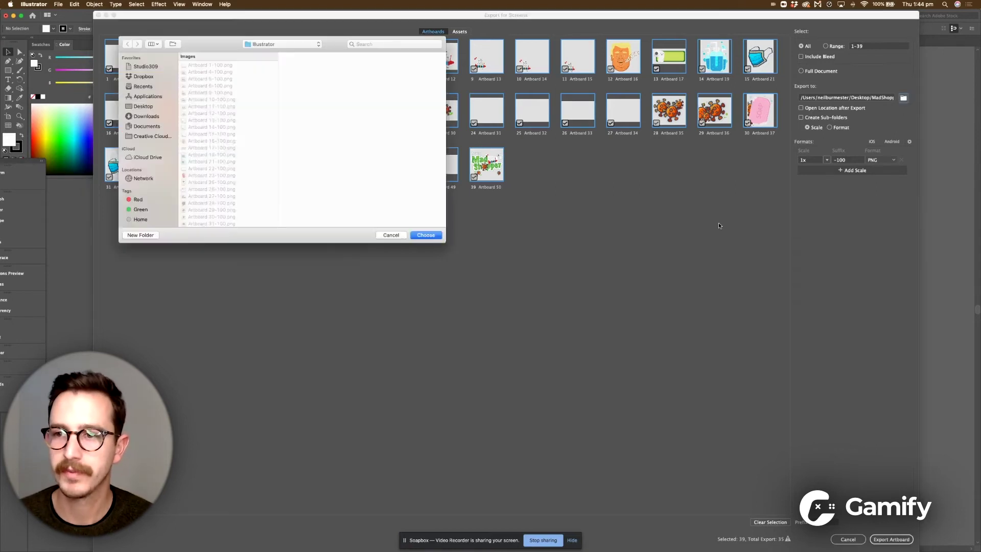
pyautogui.click(147, 106)
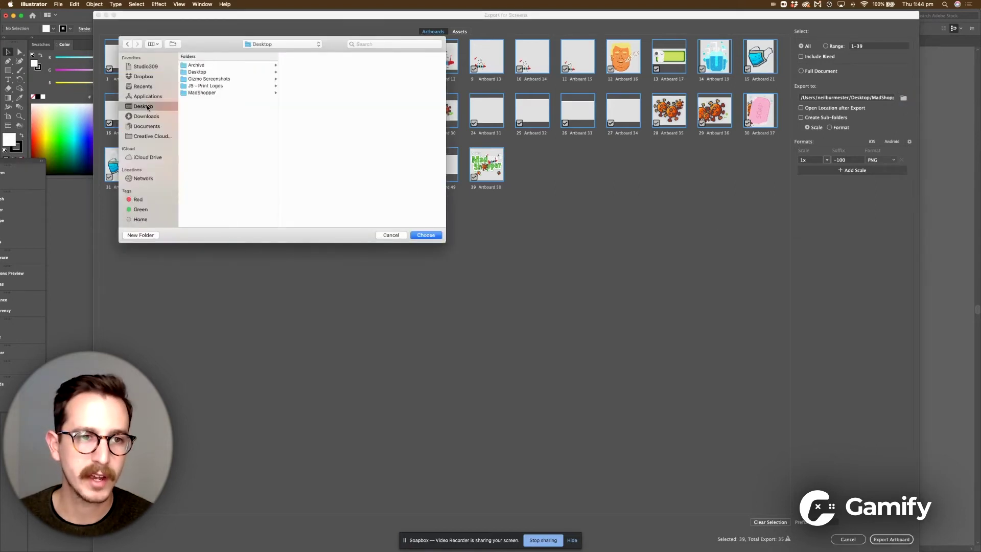
pyautogui.click(204, 94)
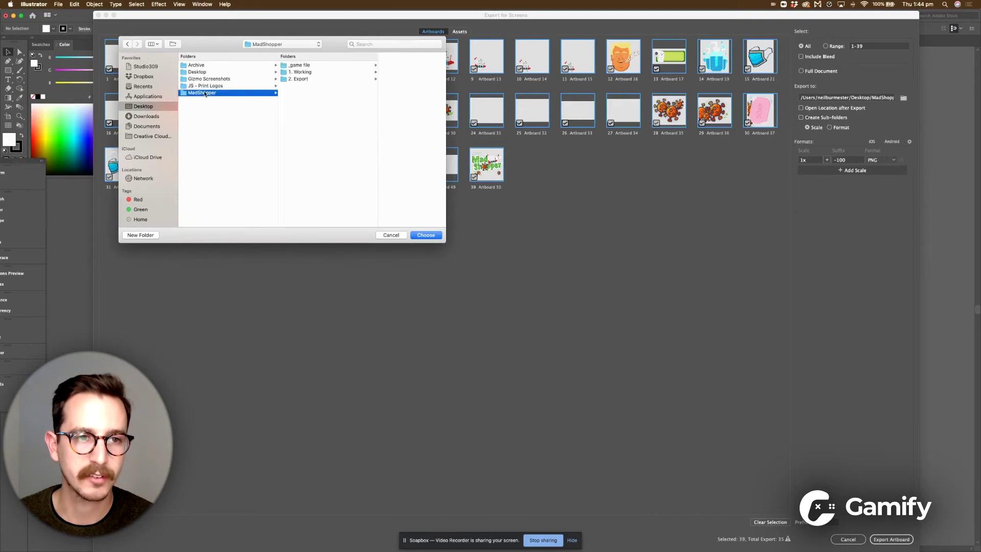
pyautogui.click(305, 80)
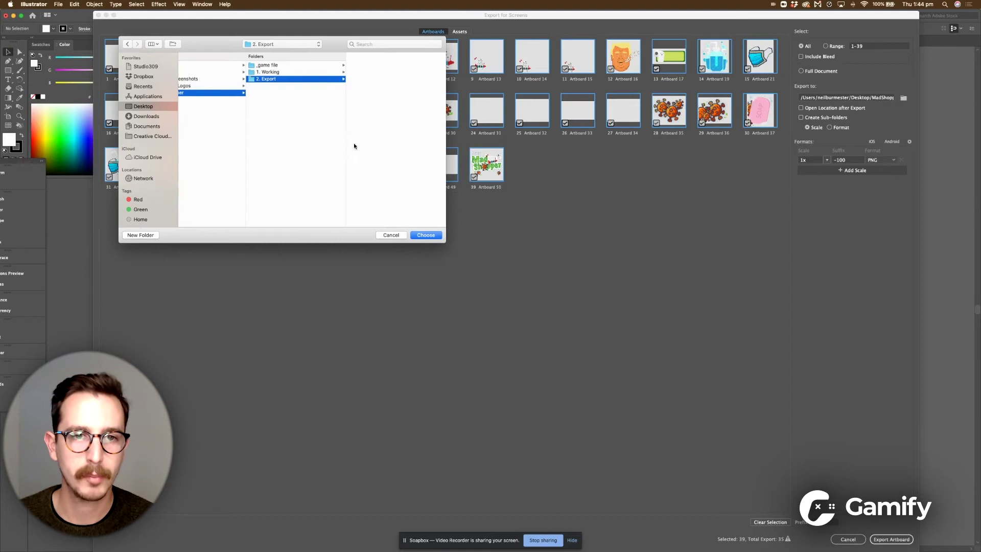
pyautogui.click(269, 72)
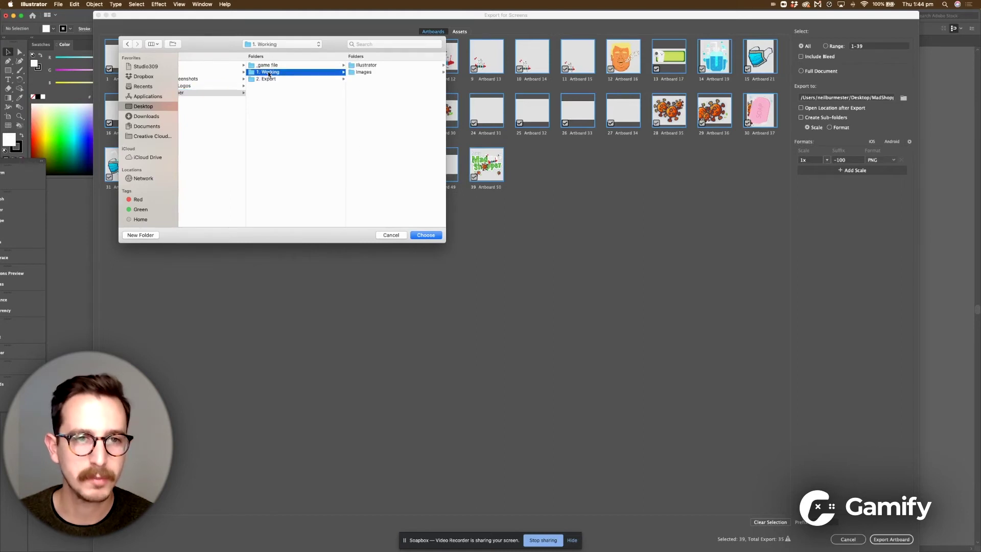
pyautogui.click(373, 72)
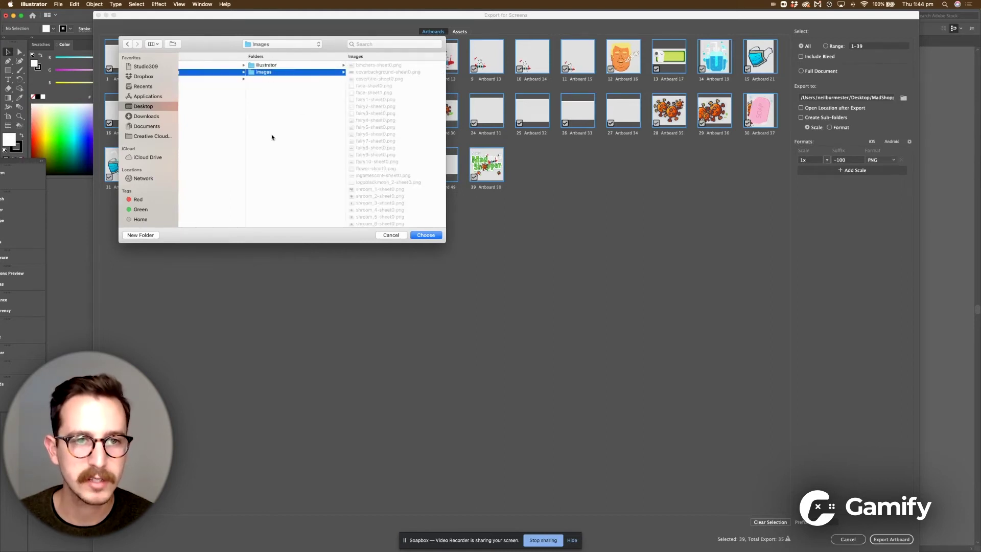
pyautogui.click(390, 235)
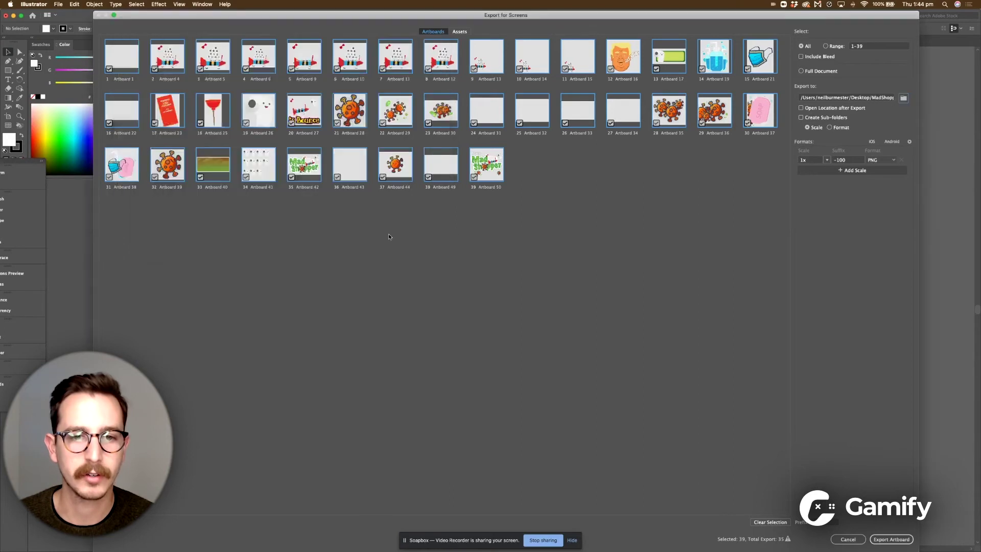
pyautogui.click(847, 539)
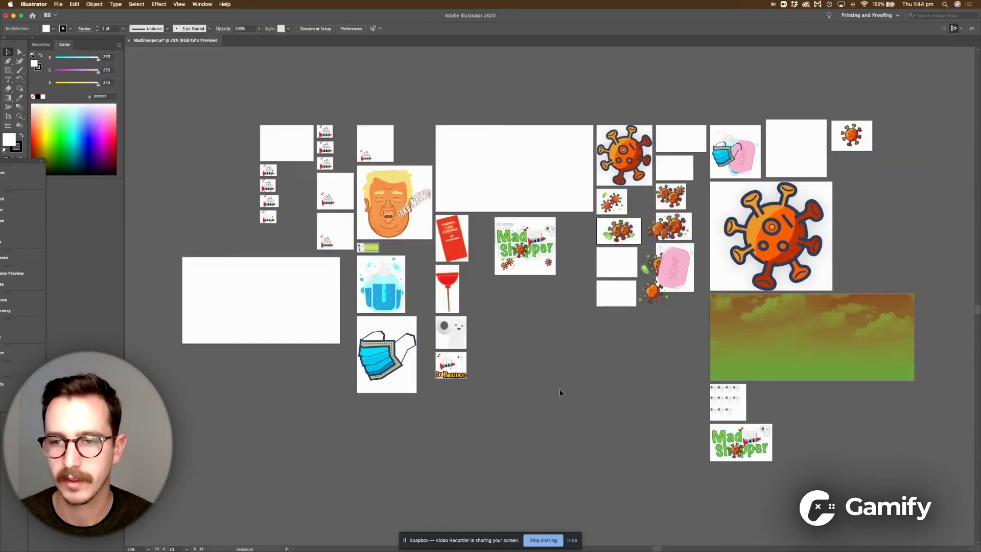
# - Switch to Finder and select all the replacement PNG files in MadShopper's 1. Working > Images folder
pyautogui.hotkey('ctrl', 'Up')
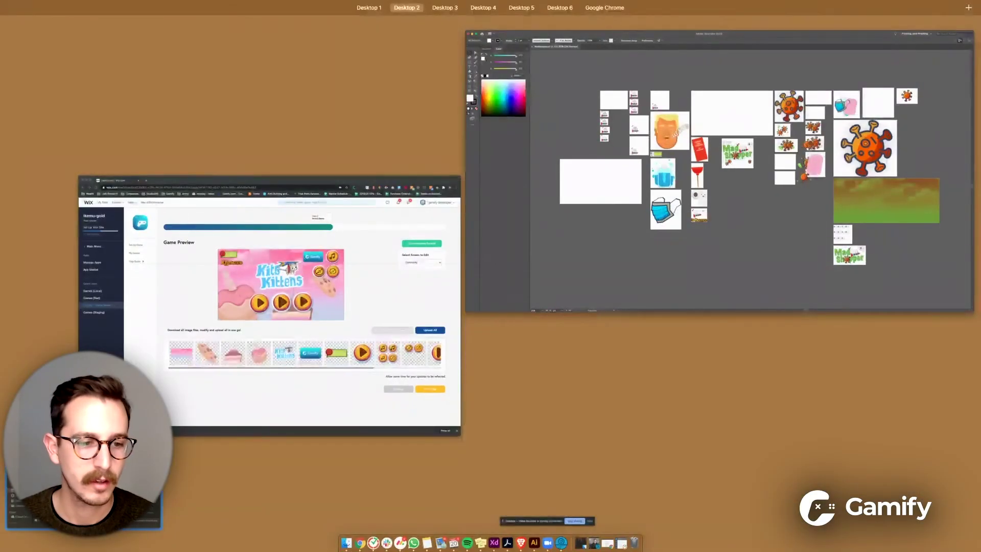
pyautogui.click(223, 467)
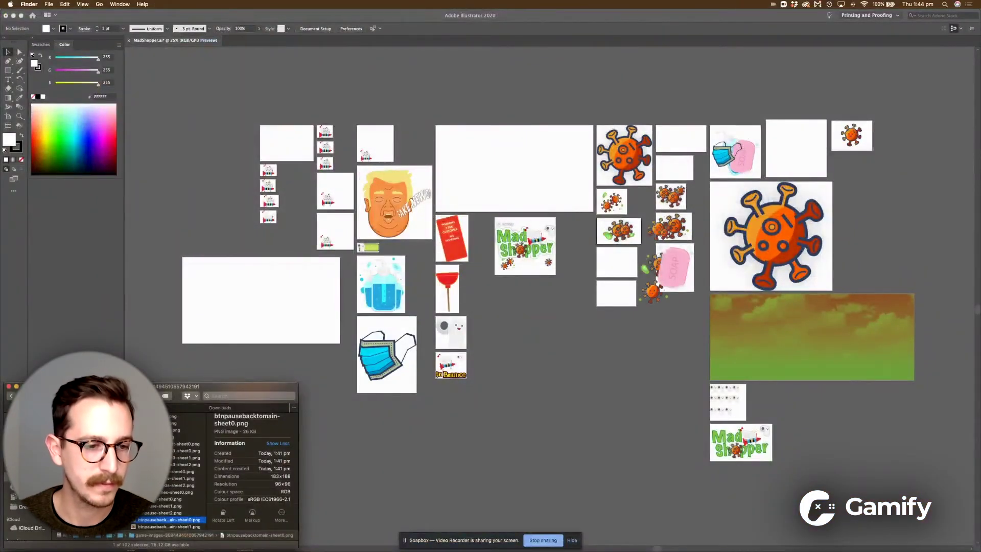
pyautogui.press('super+bracketleft')
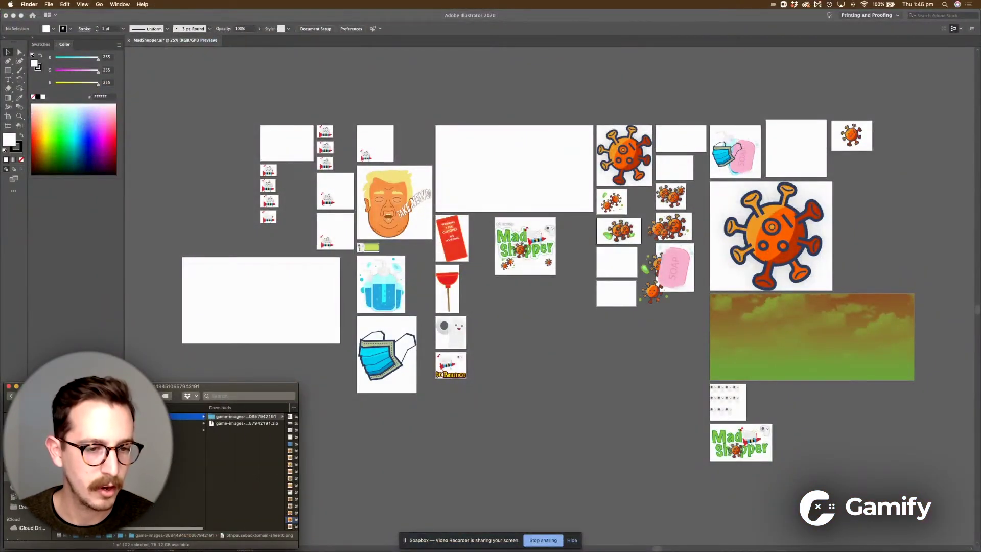
pyautogui.press('super+bracketright')
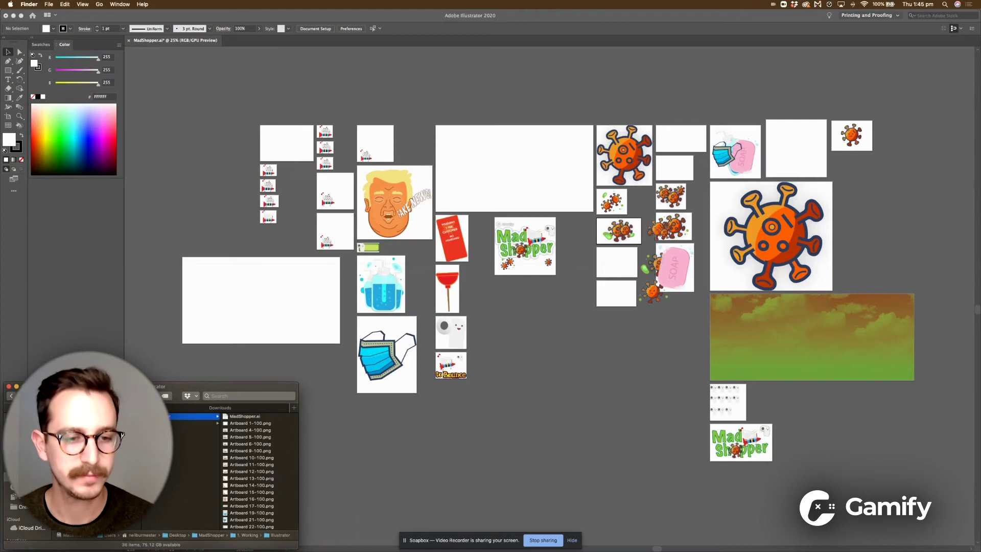
pyautogui.press('Down')
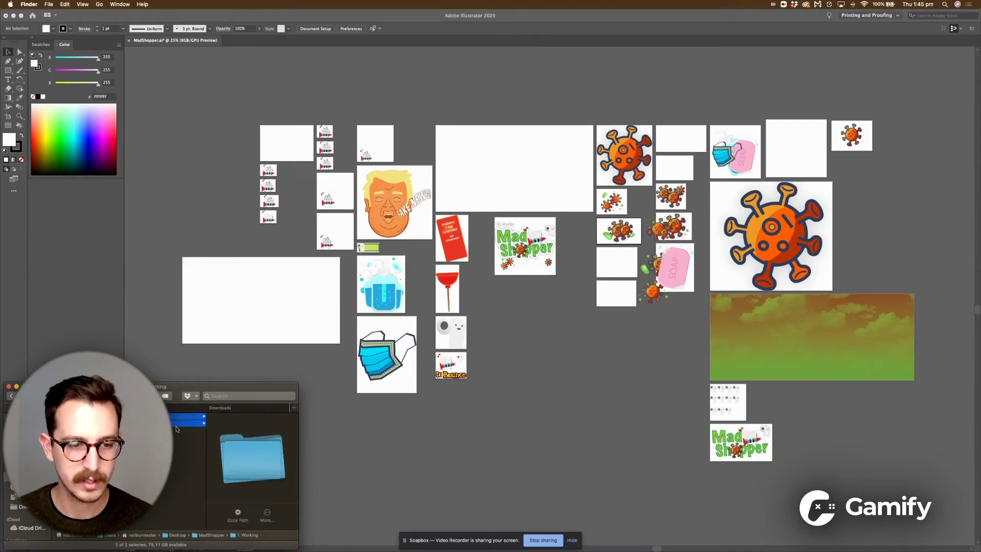
pyautogui.click(230, 424)
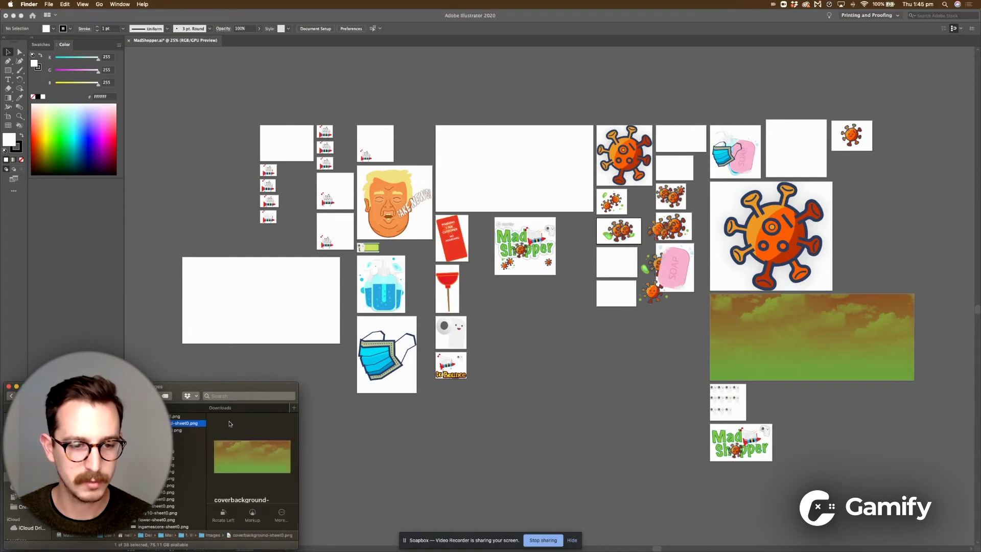
pyautogui.press('super+a')
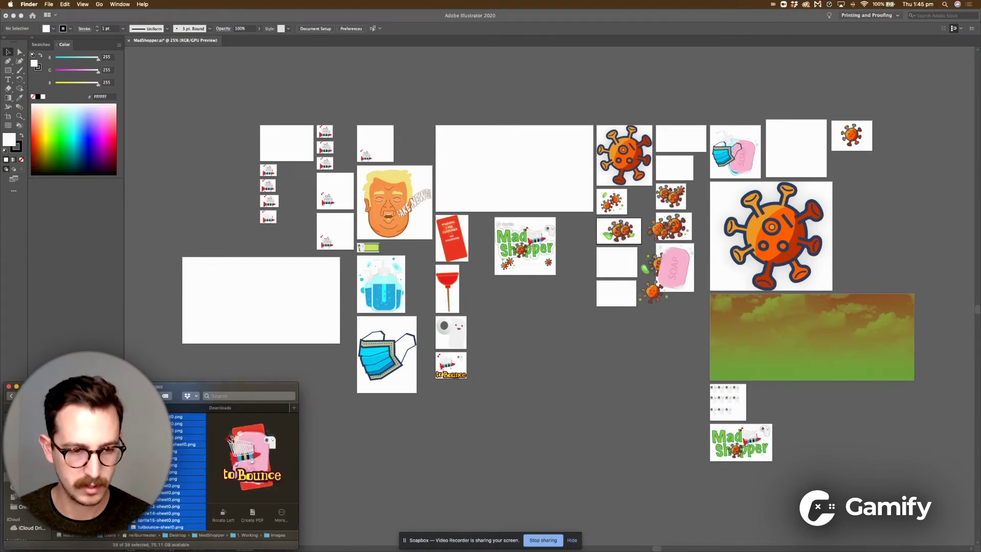
# - Place the selected PNGs in the extracted game images folder inside _game file, replacing all files with matching names
pyautogui.hscroll(-3, 230, 469)
pyautogui.press('super+[')
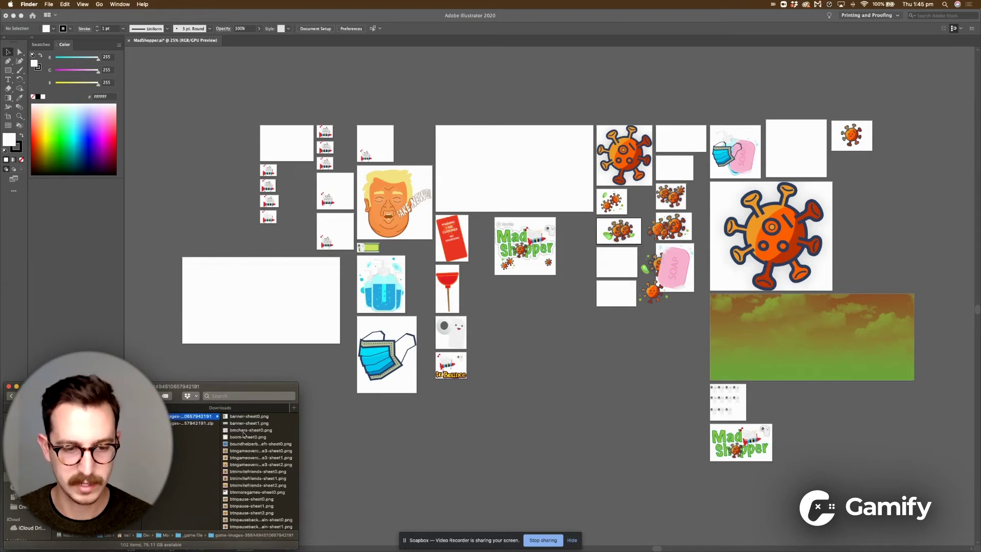
pyautogui.press('super+alt+v')
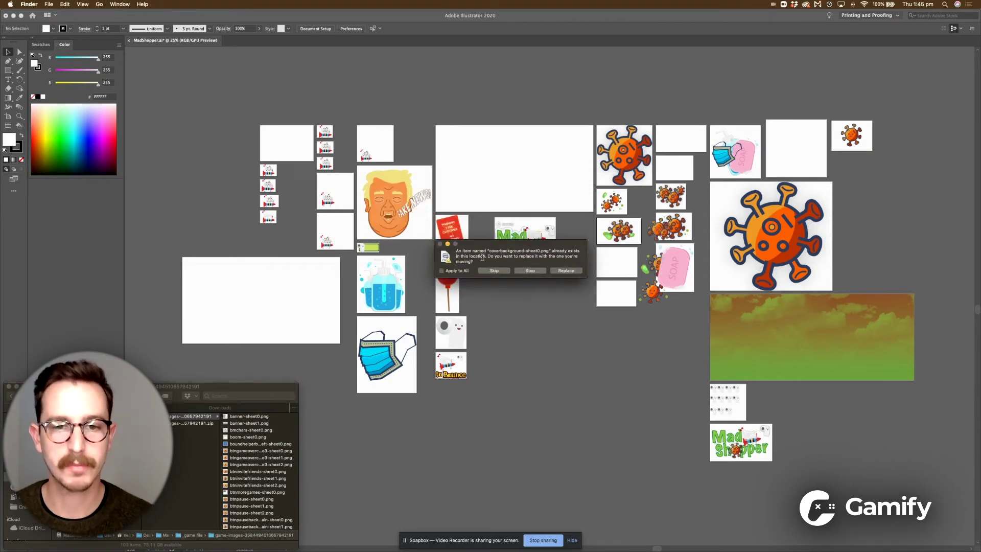
pyautogui.click(453, 272)
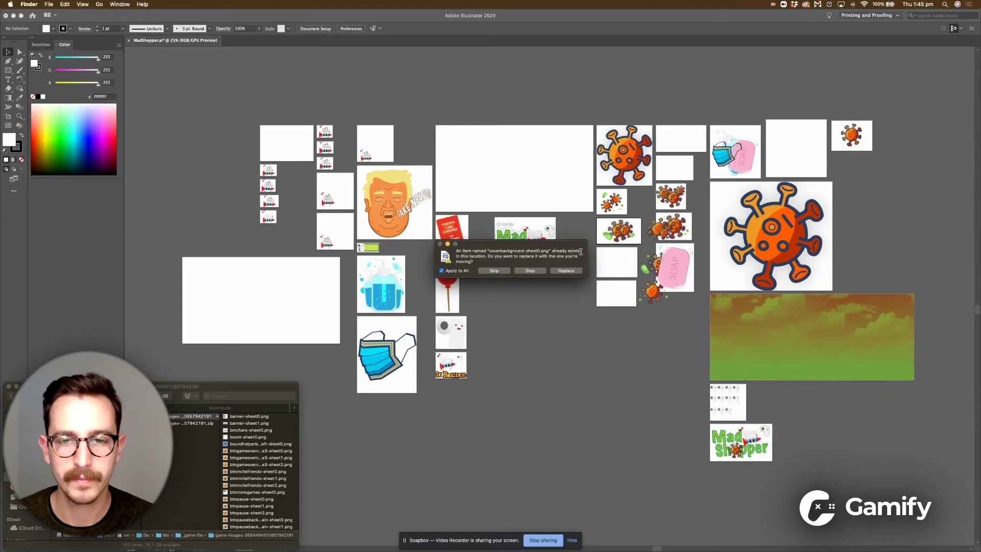
pyautogui.click(566, 270)
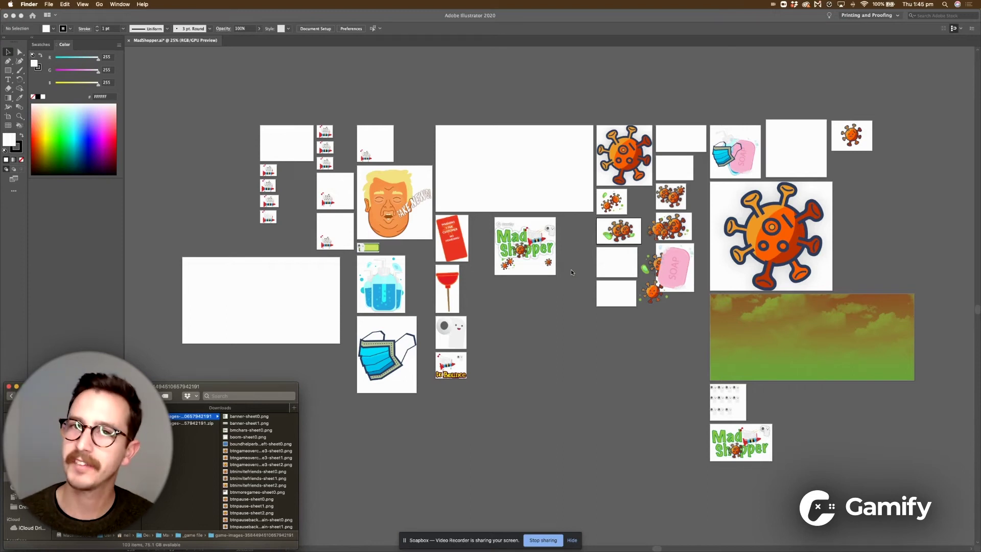
# - Compress all the image files in the extracted game images folder into one ZIP archive
pyautogui.scroll(2, 253, 471)
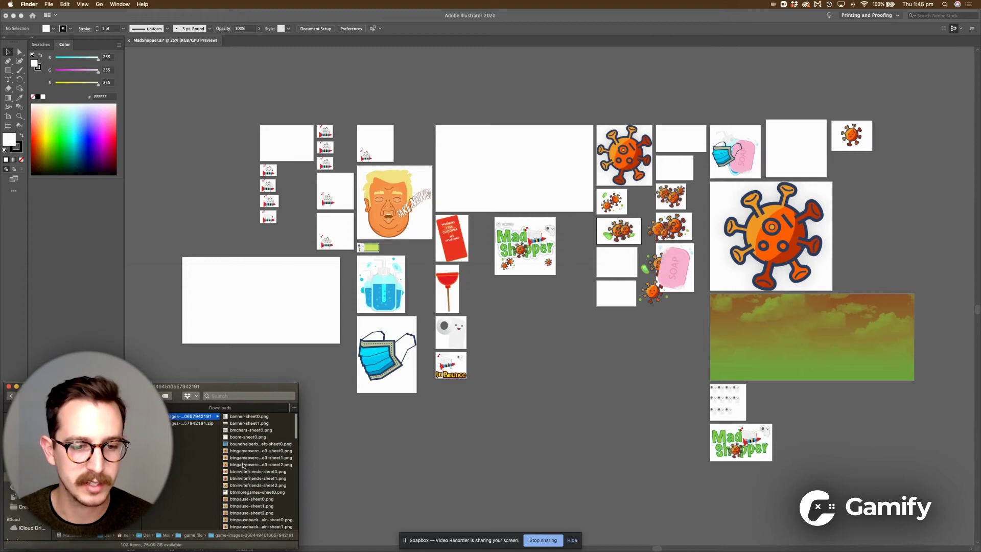
pyautogui.click(231, 441)
pyautogui.press('super+alt+a')
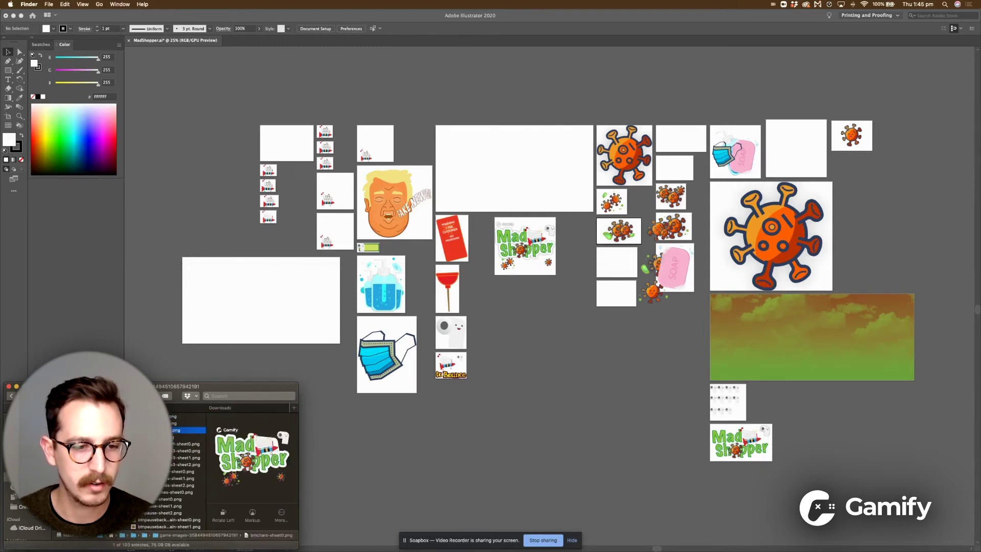
pyautogui.press('super+a')
pyautogui.rightClick(155, 434)
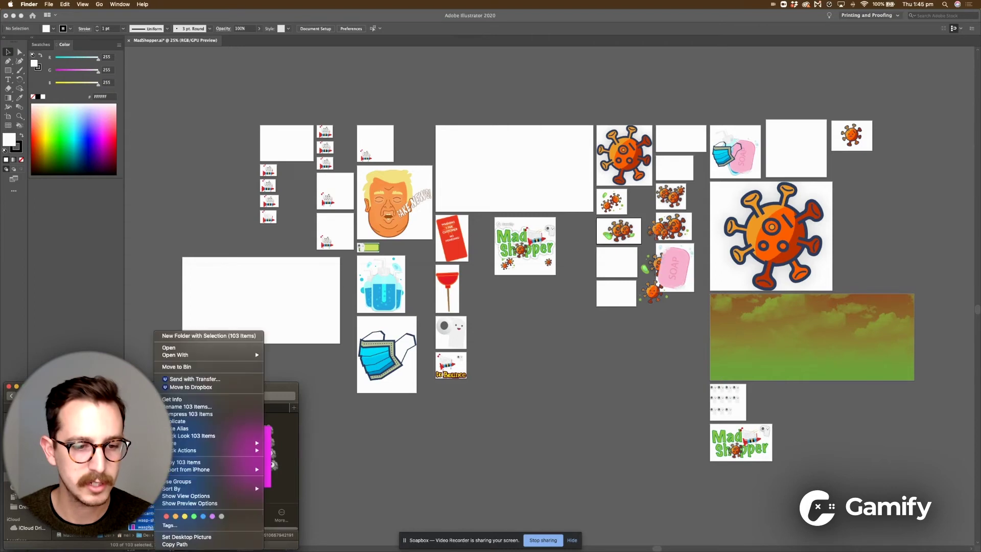
pyautogui.moveTo(179, 471)
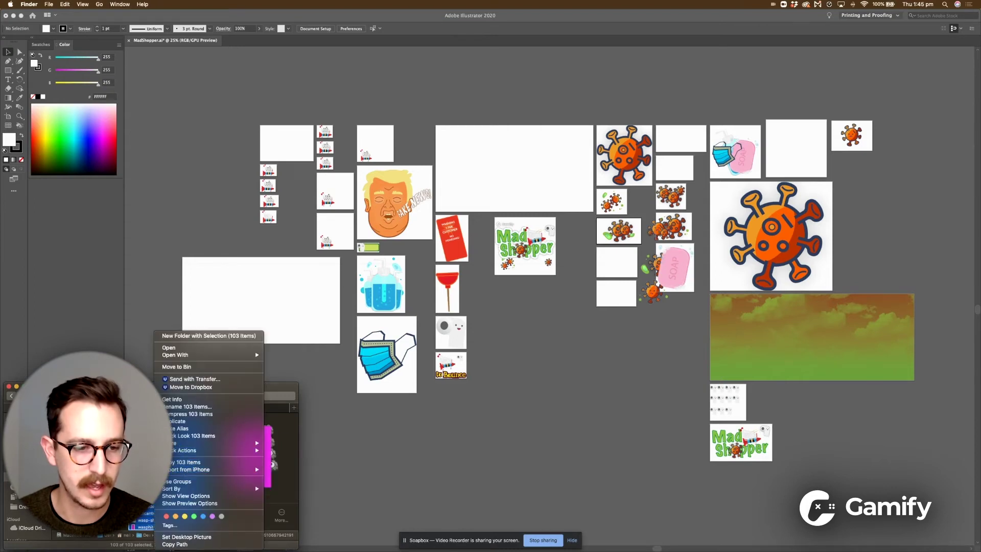
pyautogui.click(194, 418)
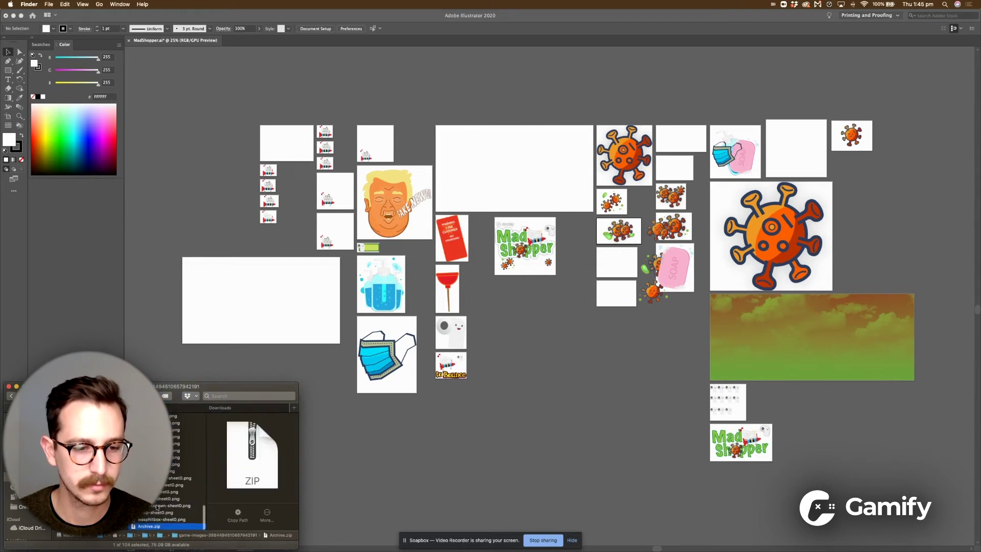
# - Move Archive.zip out of the game images folder into the parent _game file folder
pyautogui.press('super+BackSpace')
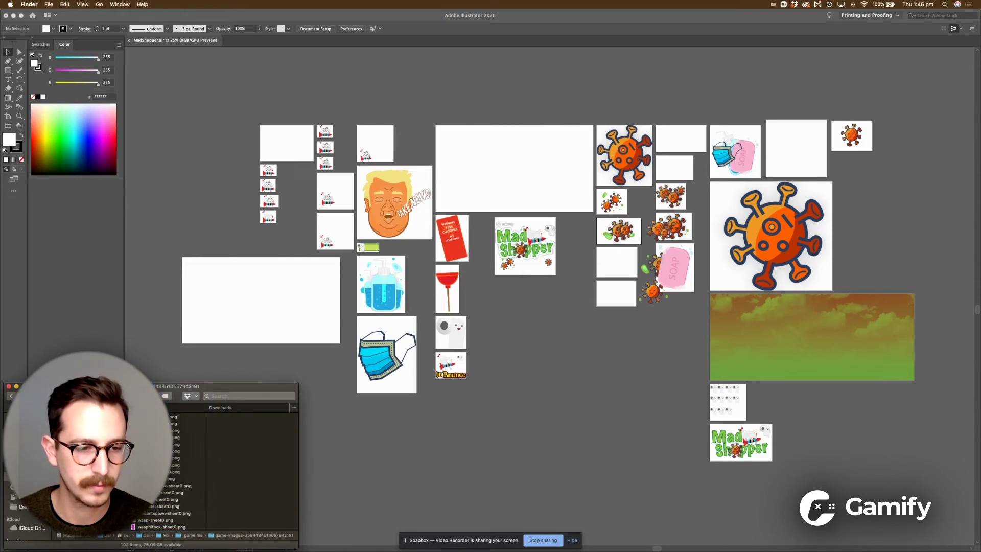
pyautogui.press('super+z')
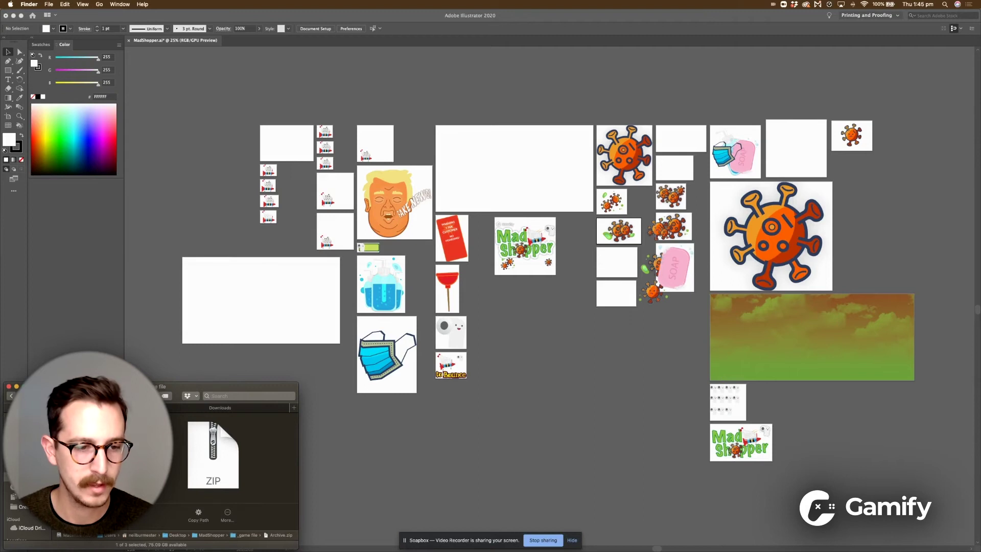
pyautogui.moveTo(103, 550)
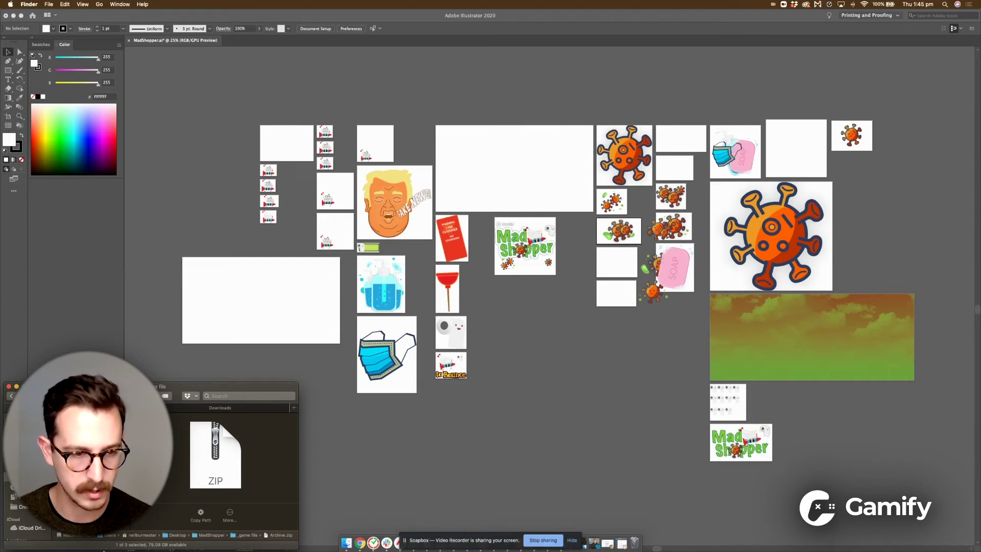
# - Rename Archive.zip in the _game file folder as Madshopper.zip and switch to the Wix dashboard in Chrome
pyautogui.press('Return')
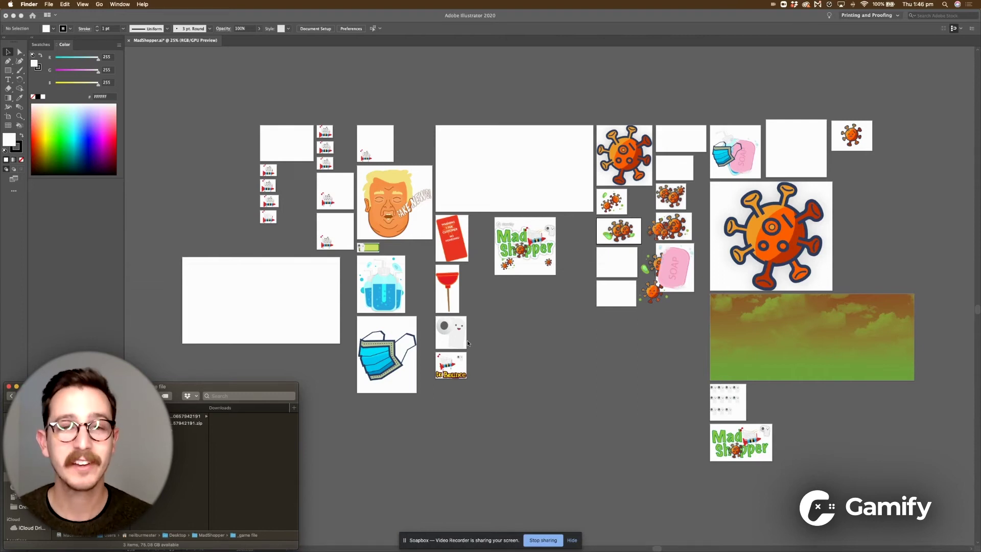
pyautogui.hotkey('ctrl', 'Up')
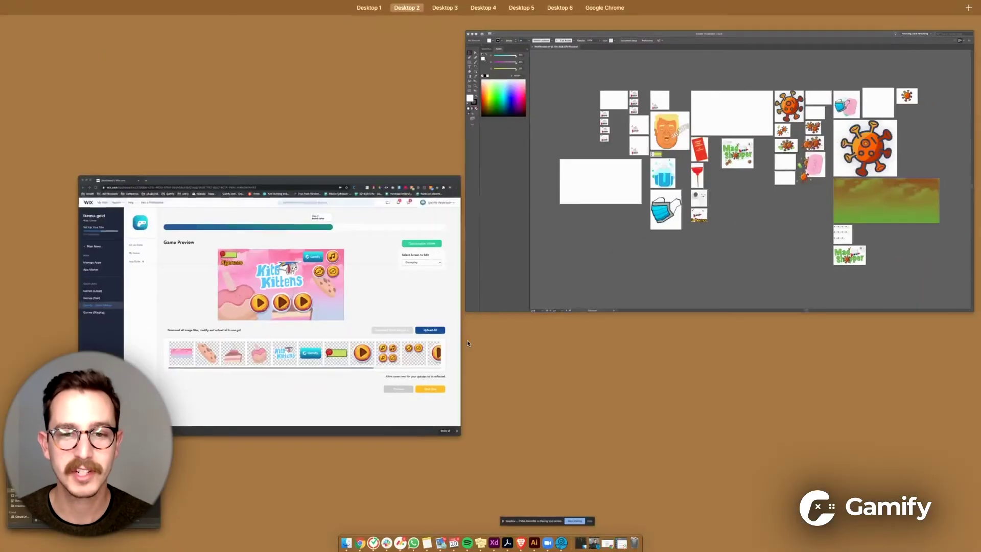
pyautogui.click(387, 307)
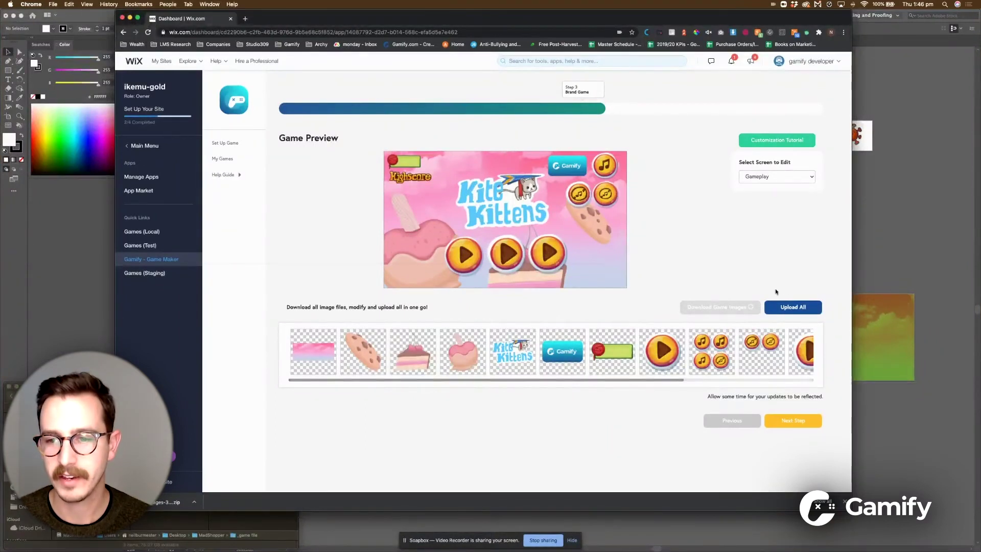
# - Upload Madshopper.zip from the MadShopper > _game file folder to replace all of the game's images
pyautogui.click(803, 307)
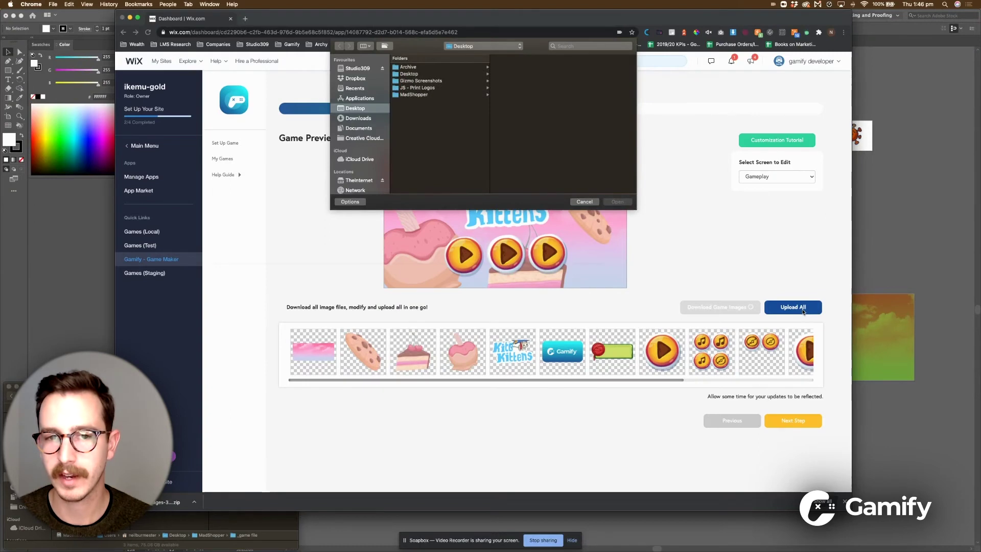
pyautogui.click(435, 96)
pyautogui.press('Right')
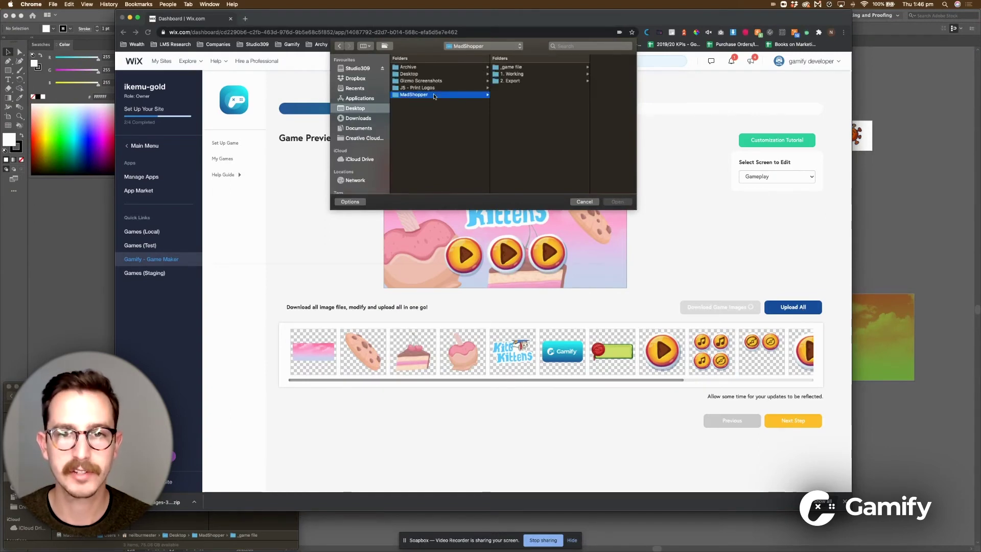
pyautogui.press('Down')
pyautogui.press('Left')
pyautogui.press('Left')
pyautogui.press('g')
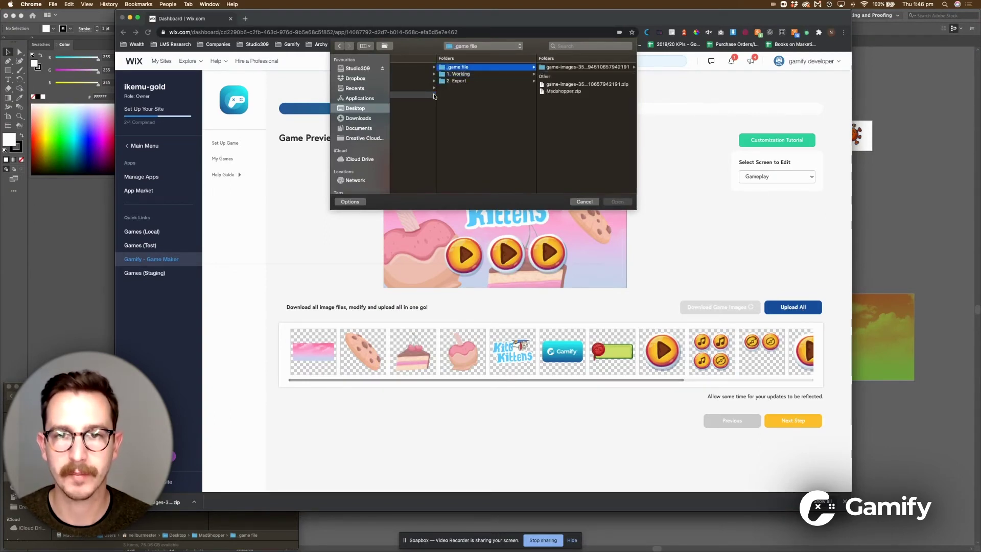
pyautogui.press('Down')
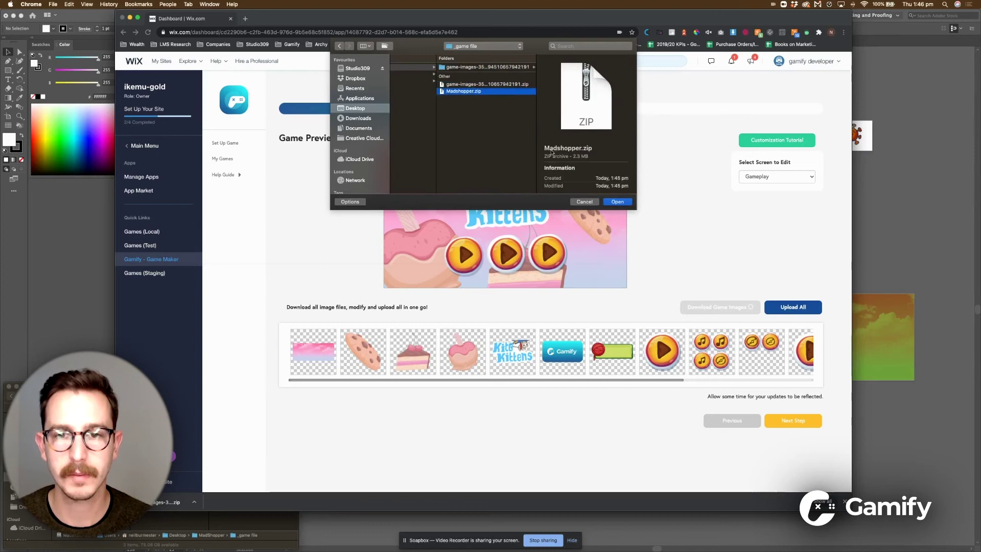
pyautogui.click(615, 202)
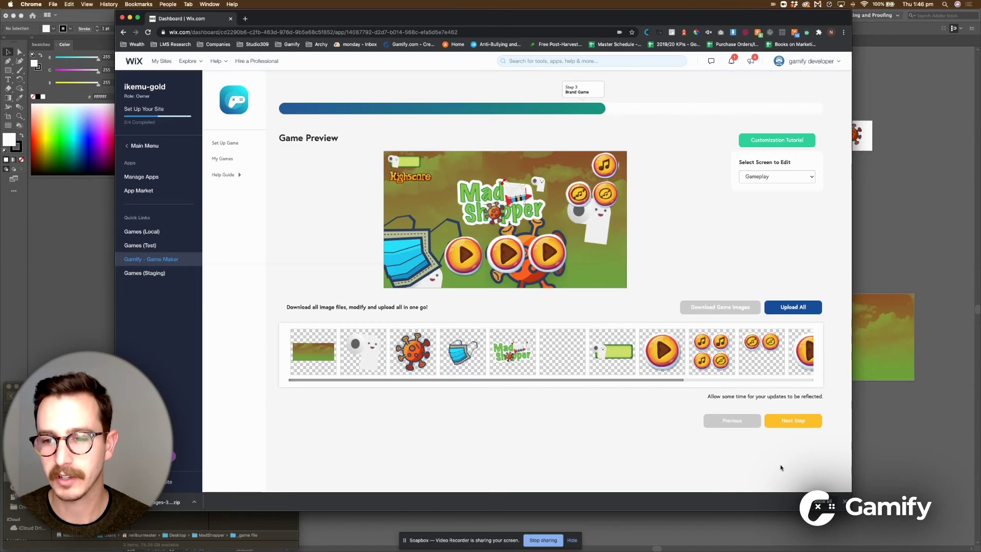
# - Continue to the add-ons step and include a custom form with a required Email field below First Name
pyautogui.click(803, 427)
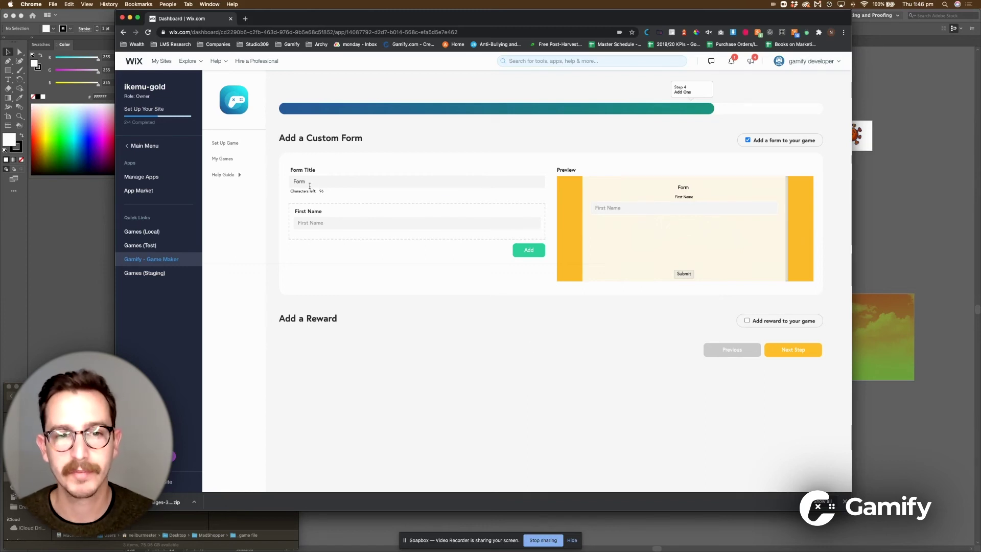
pyautogui.click(536, 255)
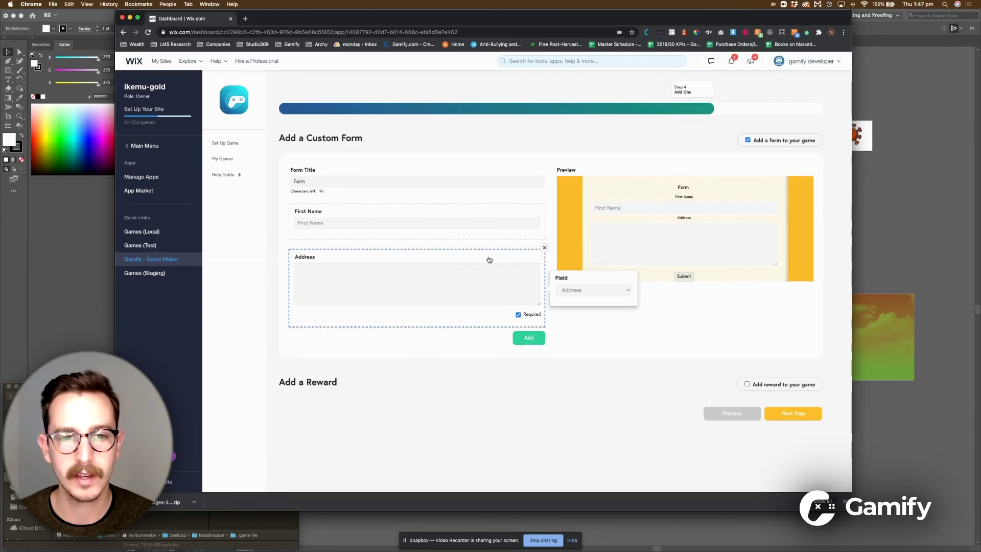
pyautogui.click(583, 290)
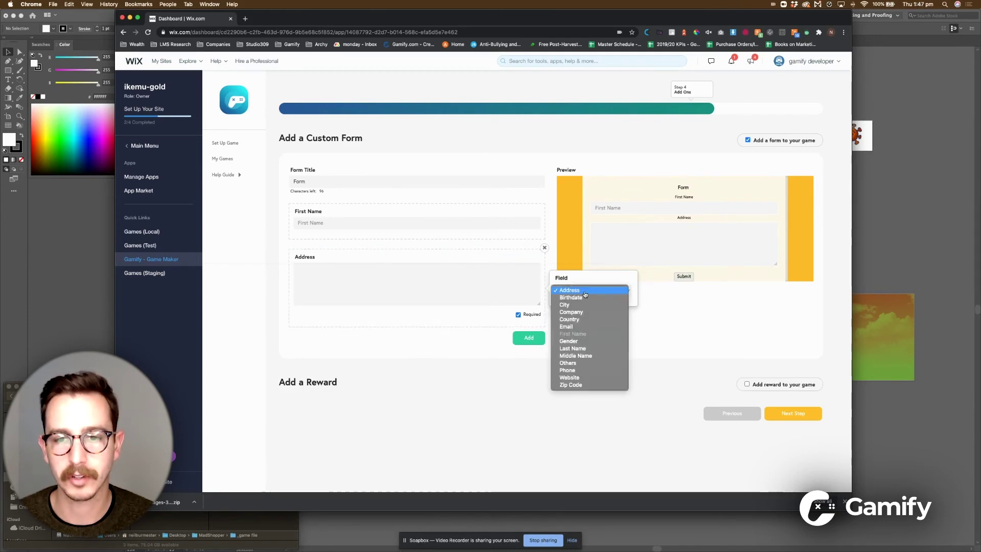
pyautogui.click(581, 327)
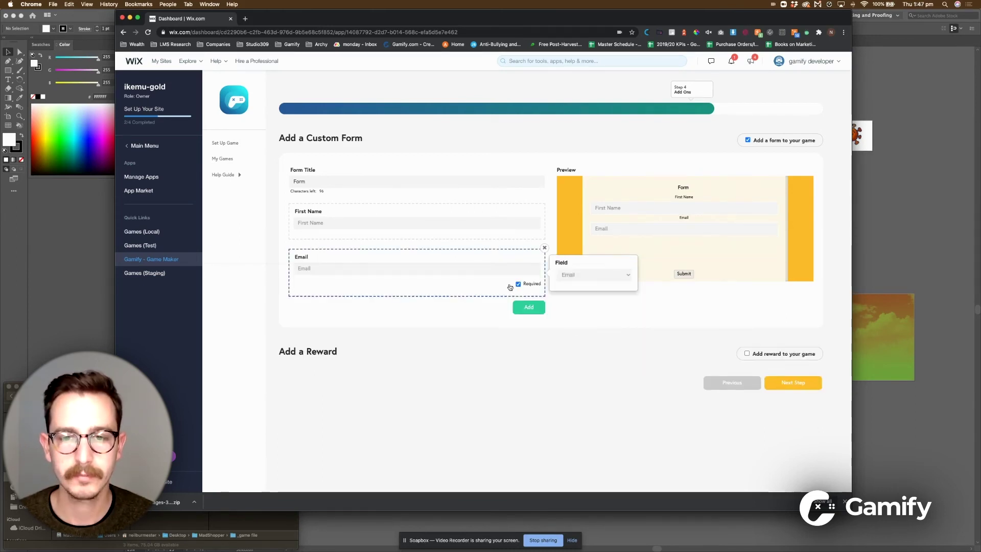
# - Add a required Website field to the custom form below Email
pyautogui.click(533, 309)
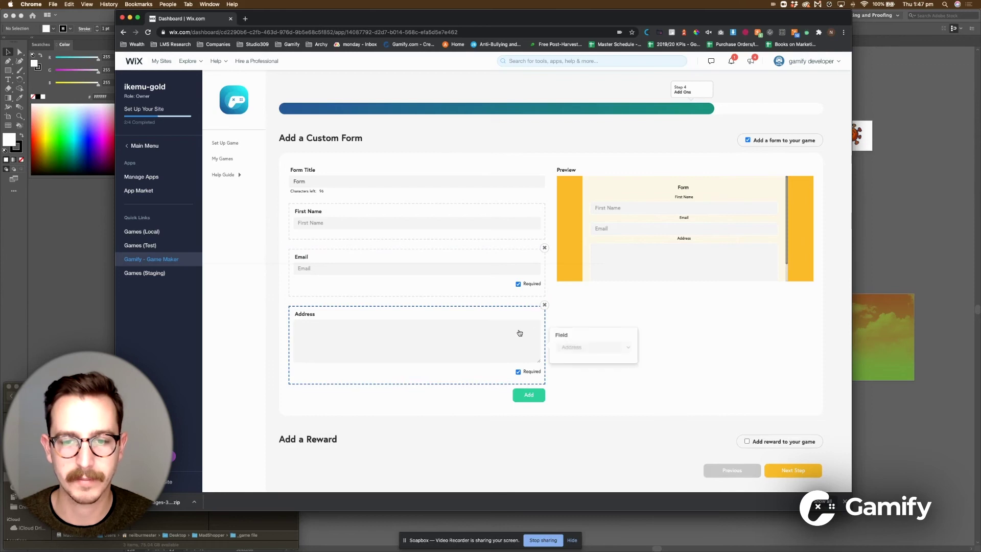
pyautogui.click(589, 356)
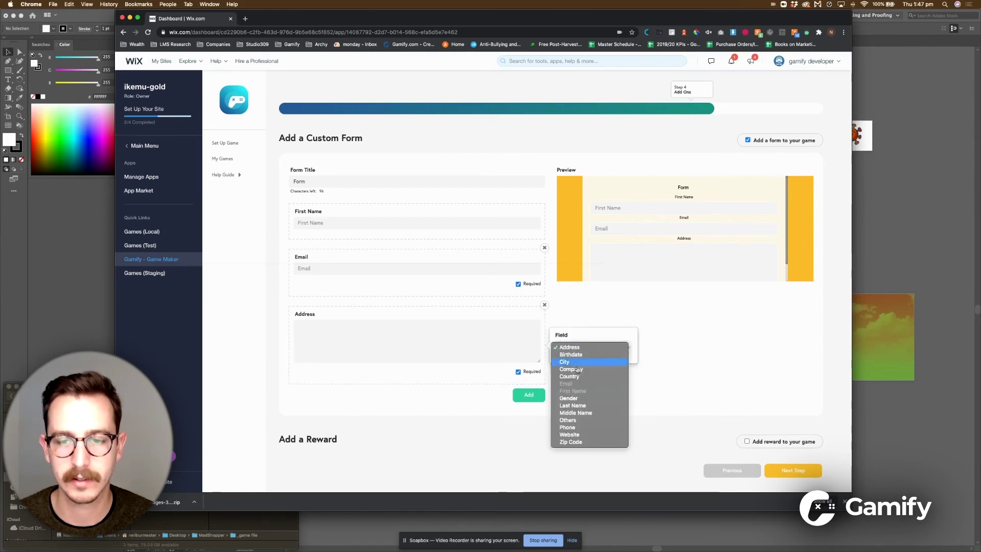
pyautogui.click(577, 436)
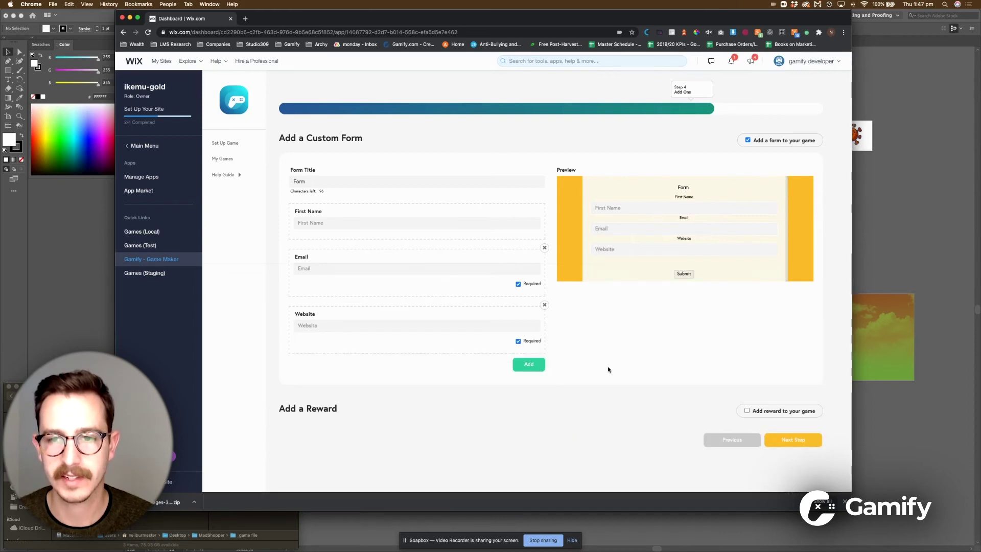
# - Add a reward to the game with the message "Congrats, You've won 20% off your next purchase"
pyautogui.click(747, 411)
pyautogui.scroll(-4, 748, 413)
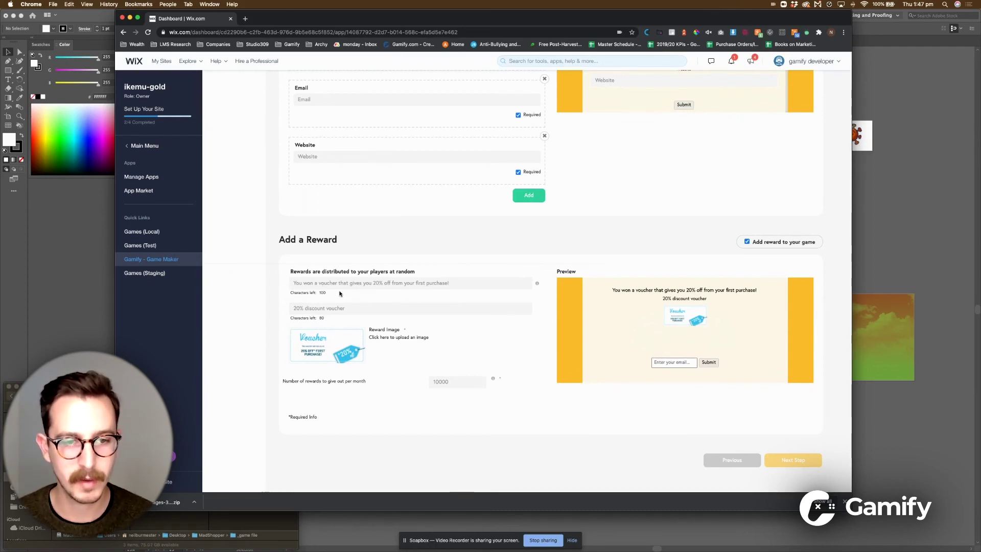
pyautogui.write('Con')
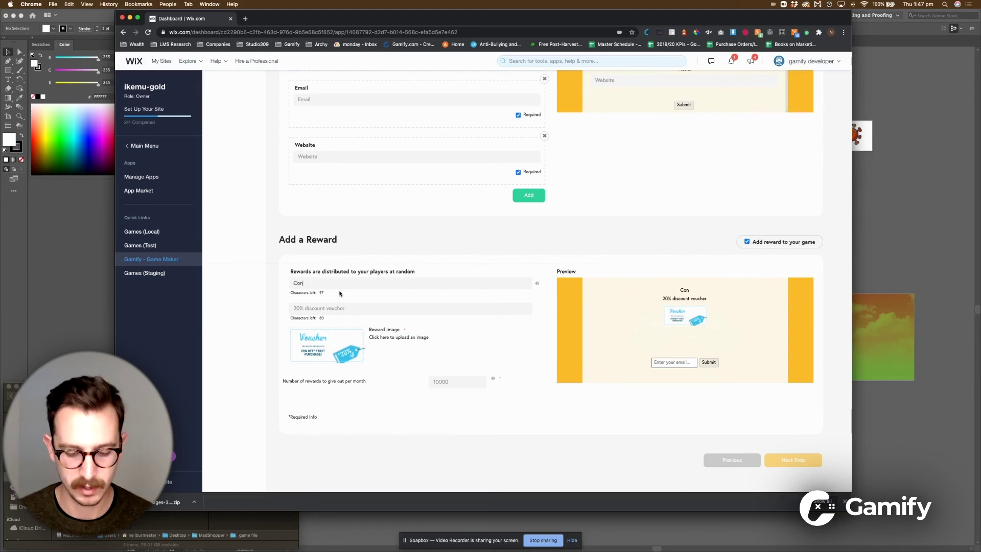
pyautogui.write('grats, You')
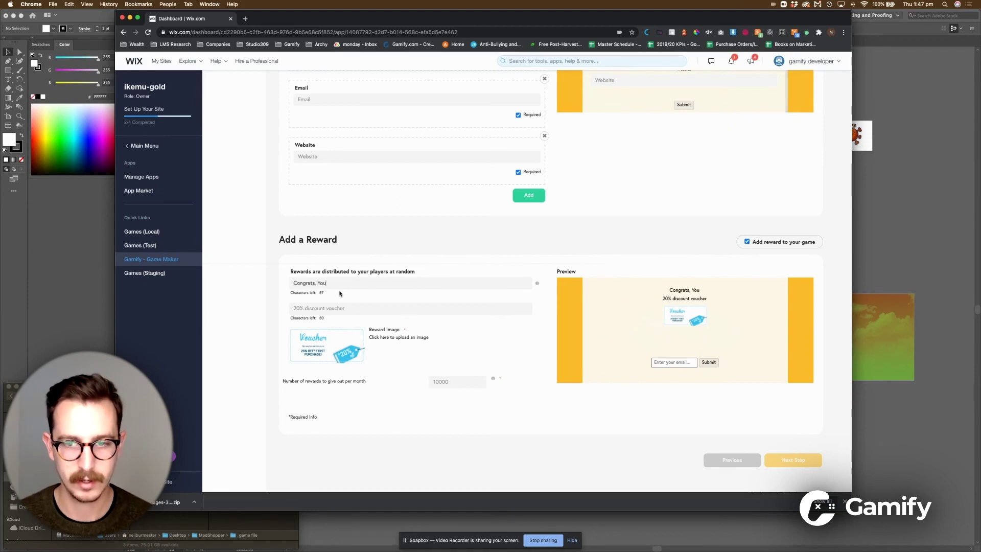
pyautogui.write("'r")
pyautogui.press('BackSpace')
pyautogui.write('ve won')
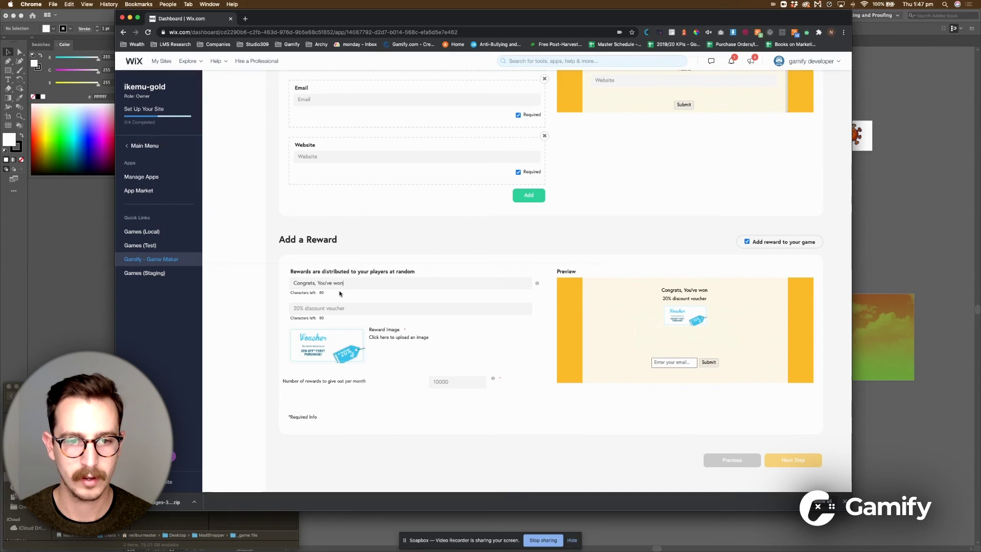
pyautogui.write(' 20% off ')
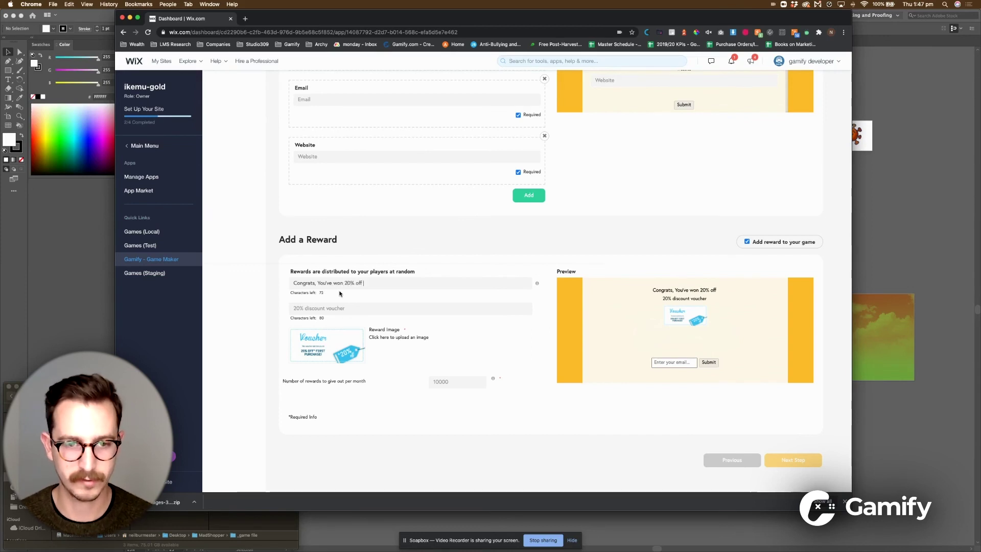
pyautogui.write('ouur n')
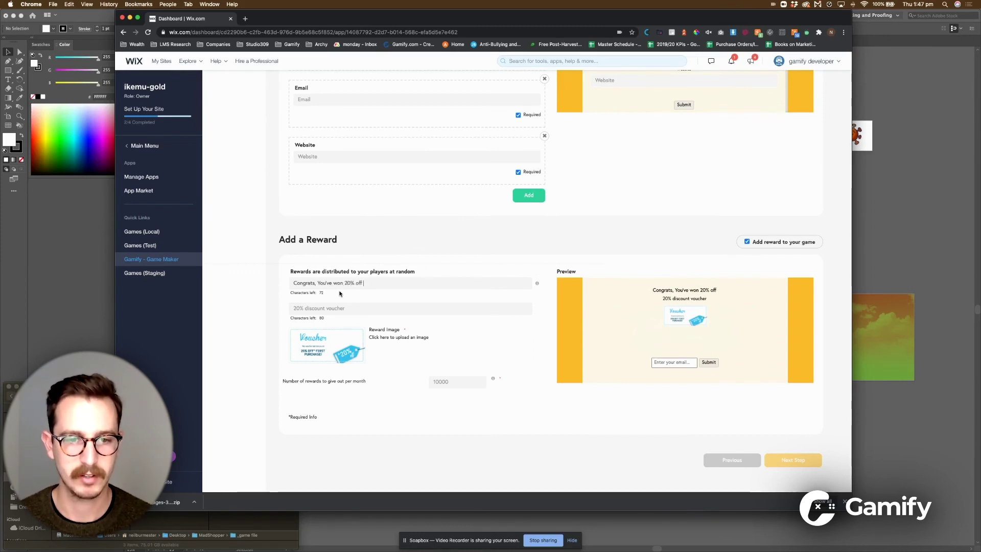
pyautogui.write('ext purchase')
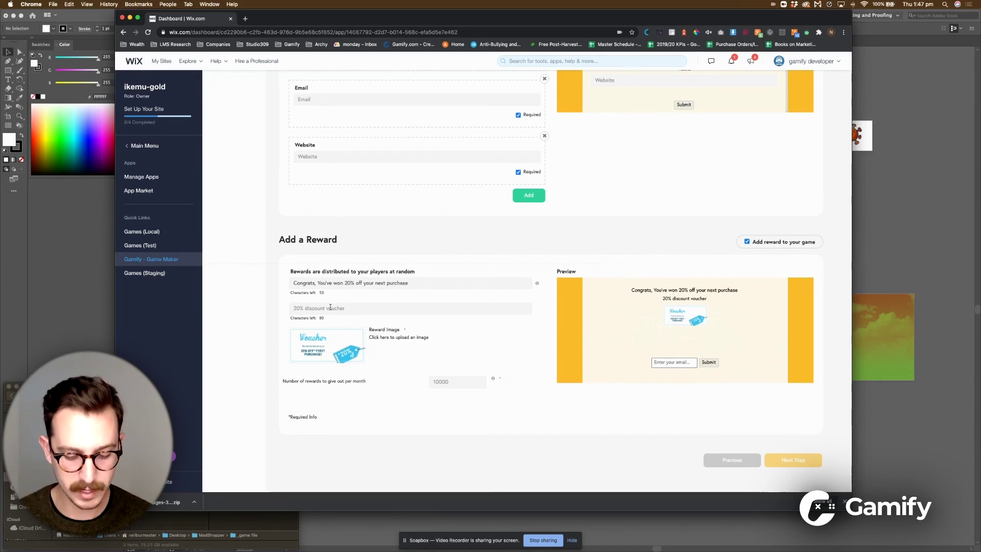
# - Set the reward's description to "20% Off" and look at the image chooser for the reward image without picking one
pyautogui.write('20')
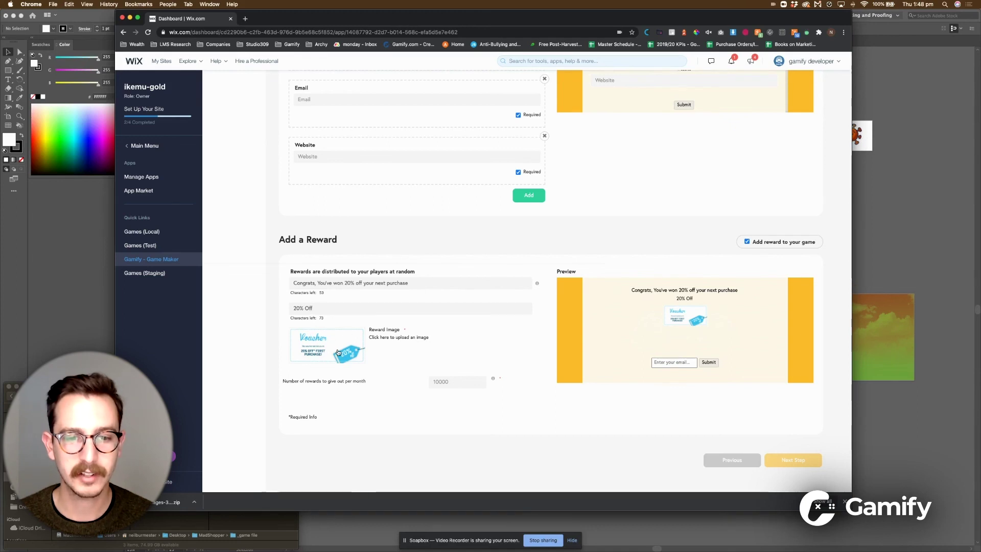
pyautogui.click(338, 352)
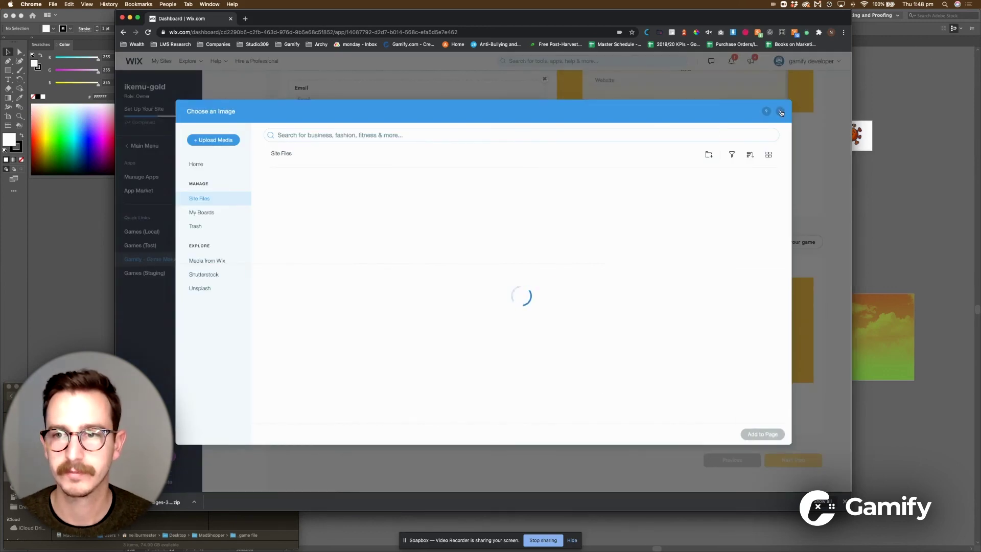
pyautogui.click(779, 111)
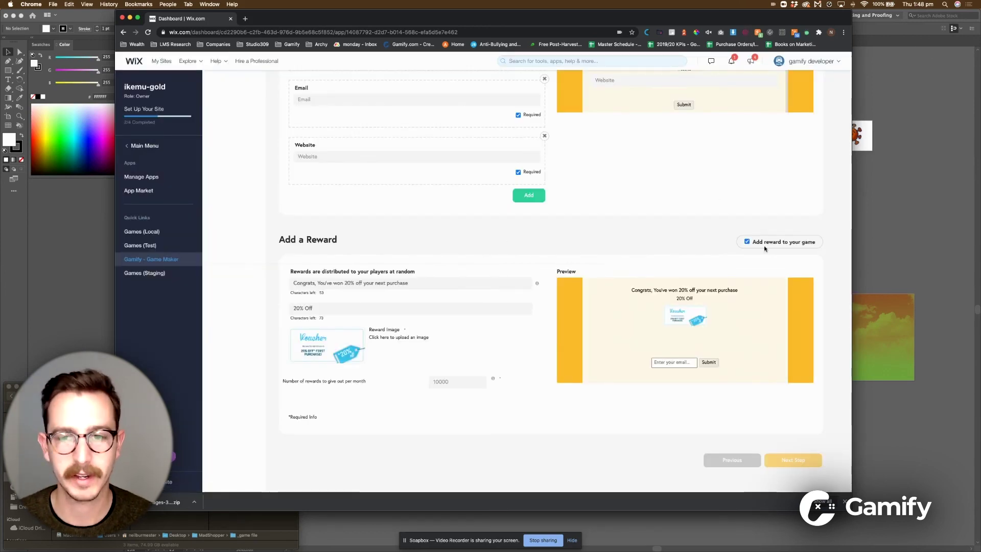
# - Remove the reward from the game, leaving only the custom form as an add-on
pyautogui.scroll(2, 708, 289)
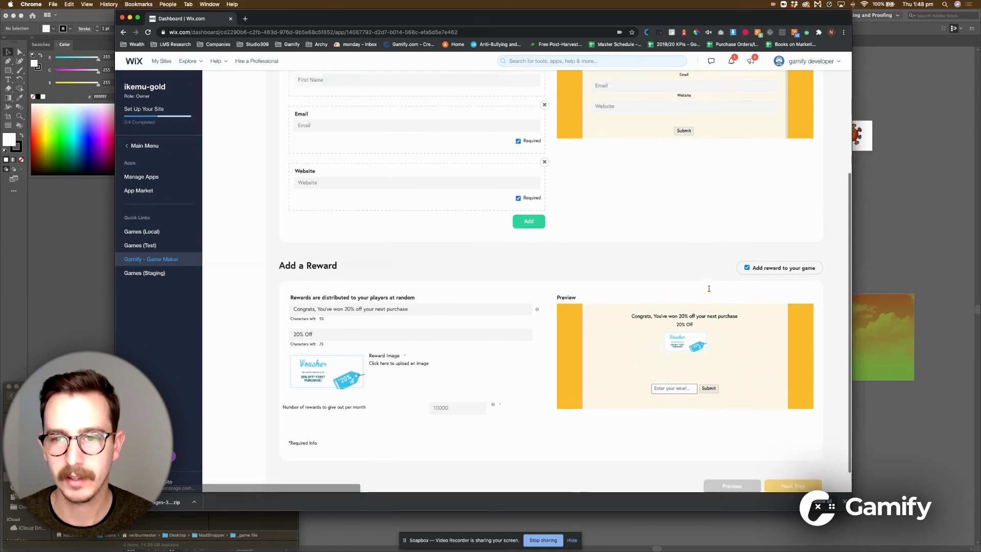
pyautogui.scroll(-2, 740, 260)
pyautogui.click(761, 247)
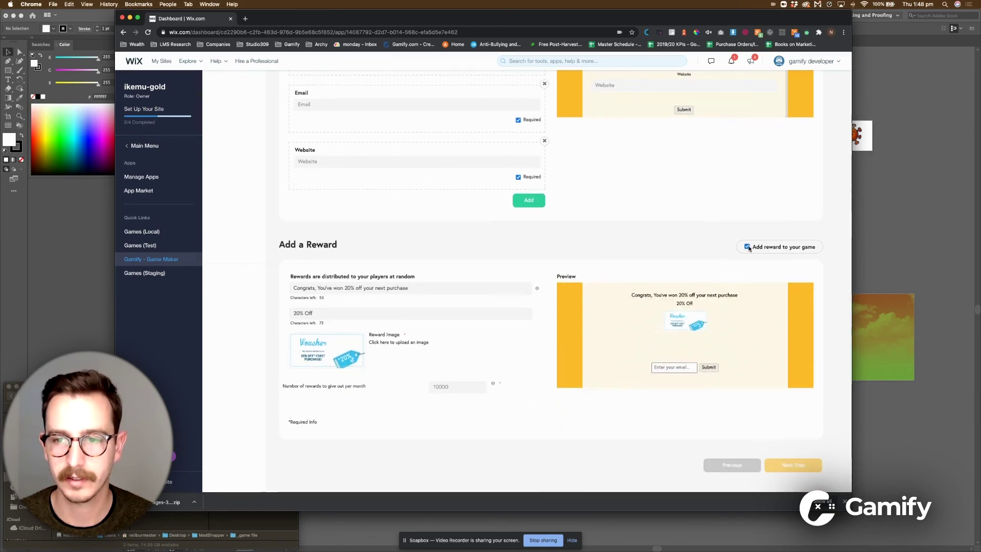
pyautogui.click(627, 132)
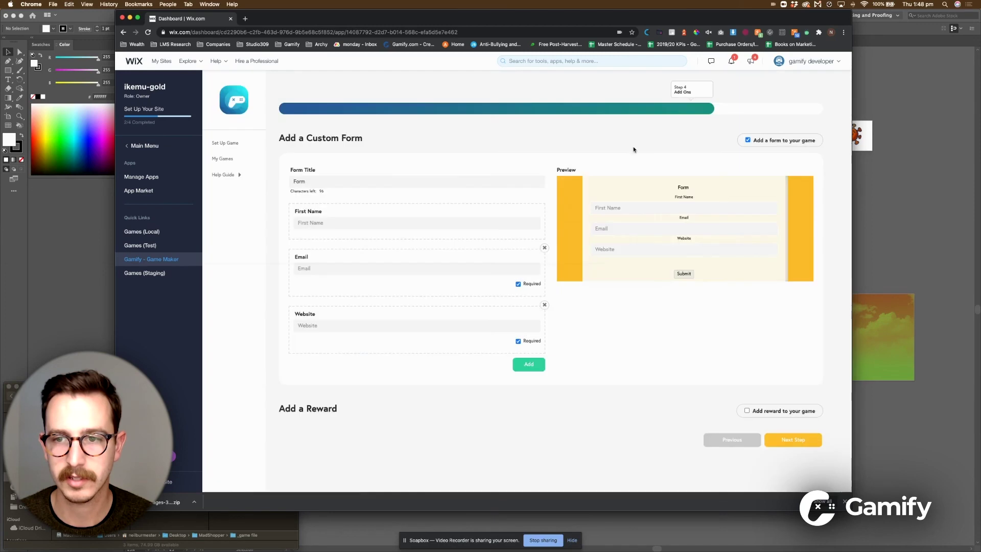
# - Complete the game setup and start the Mad Shopper game in its preview
pyautogui.click(795, 440)
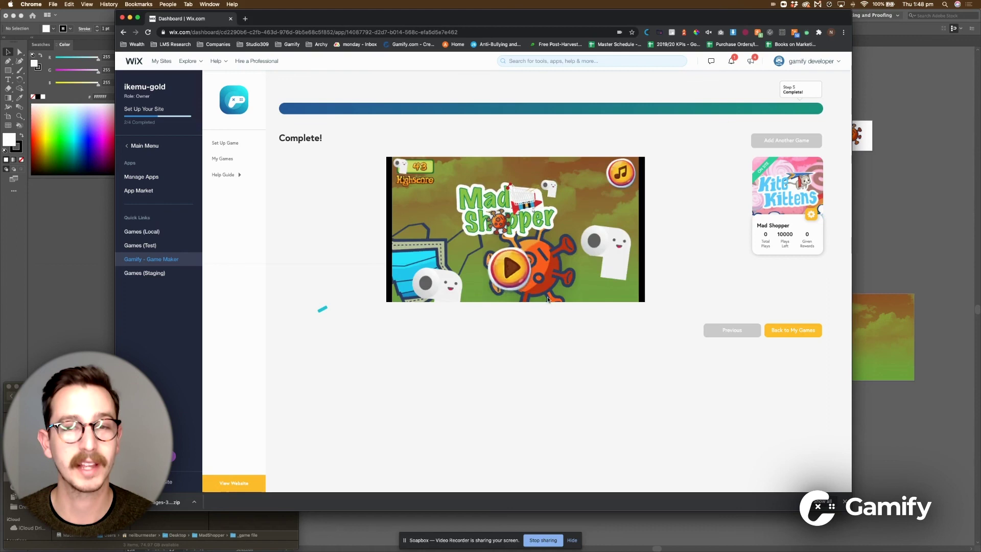
pyautogui.click(505, 263)
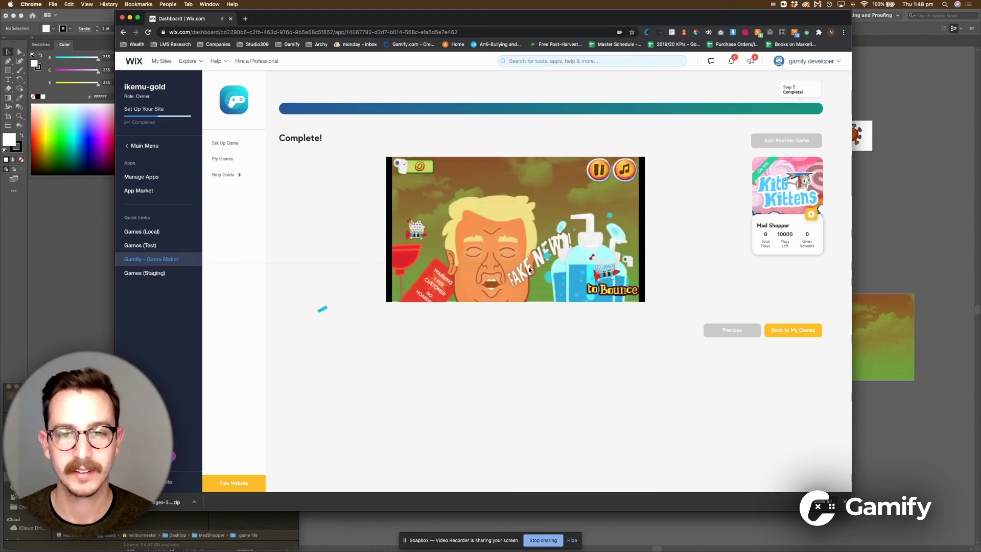